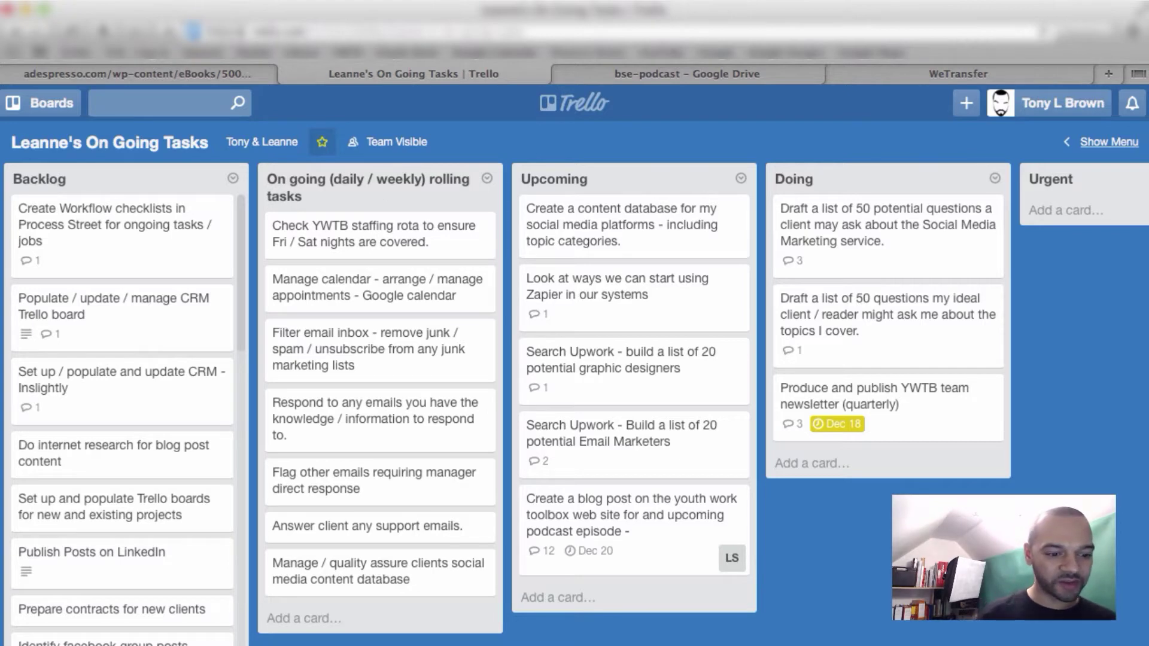
Scroll across the board and through the lists to review the cards
scroll(380, 271, "right", 10)
scroll(380, 271, "left", 5)
scroll(341, 469, "left", 5)
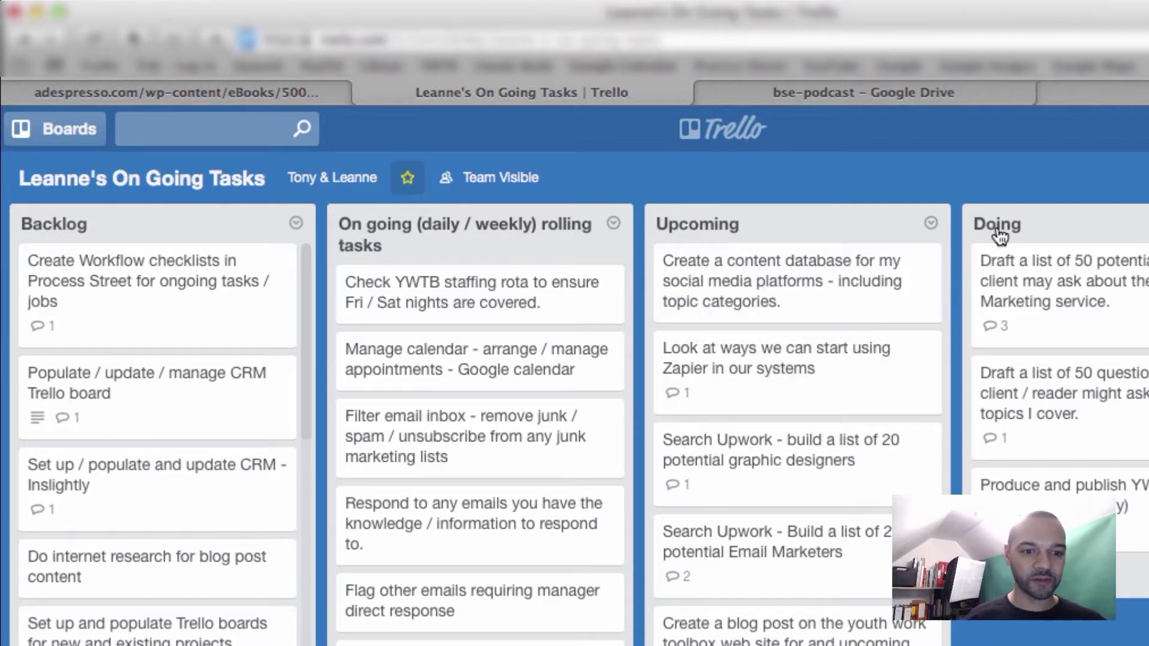
scroll(796, 281, "right", 10)
scroll(784, 448, "right", 2)
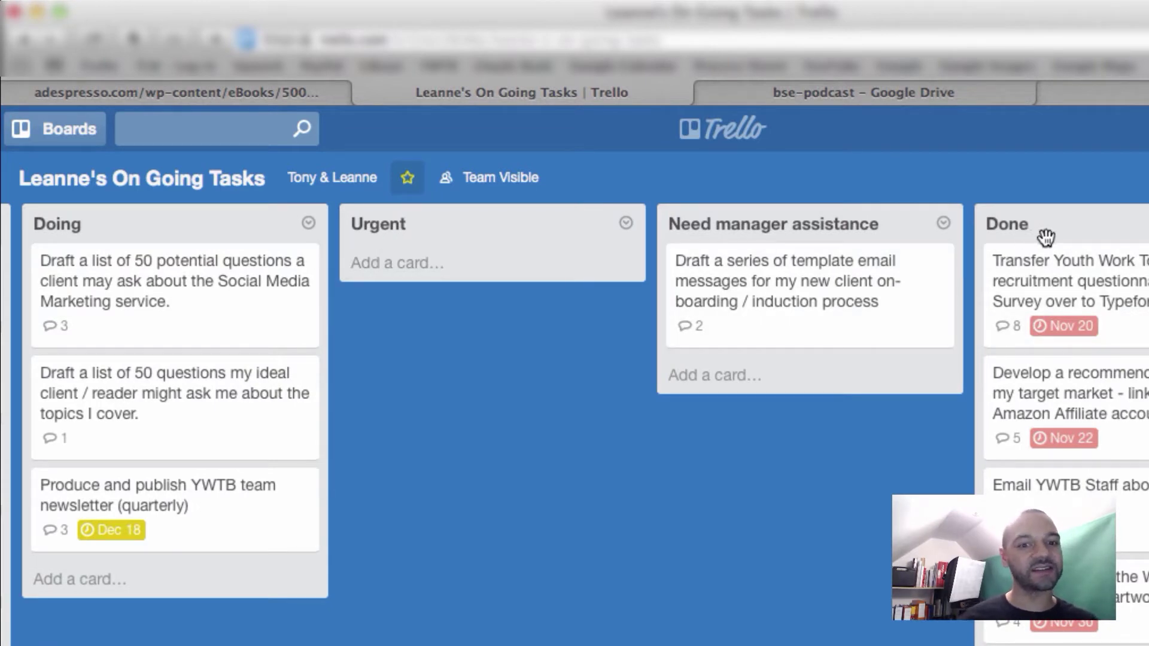
scroll(574, 425, "left", 10)
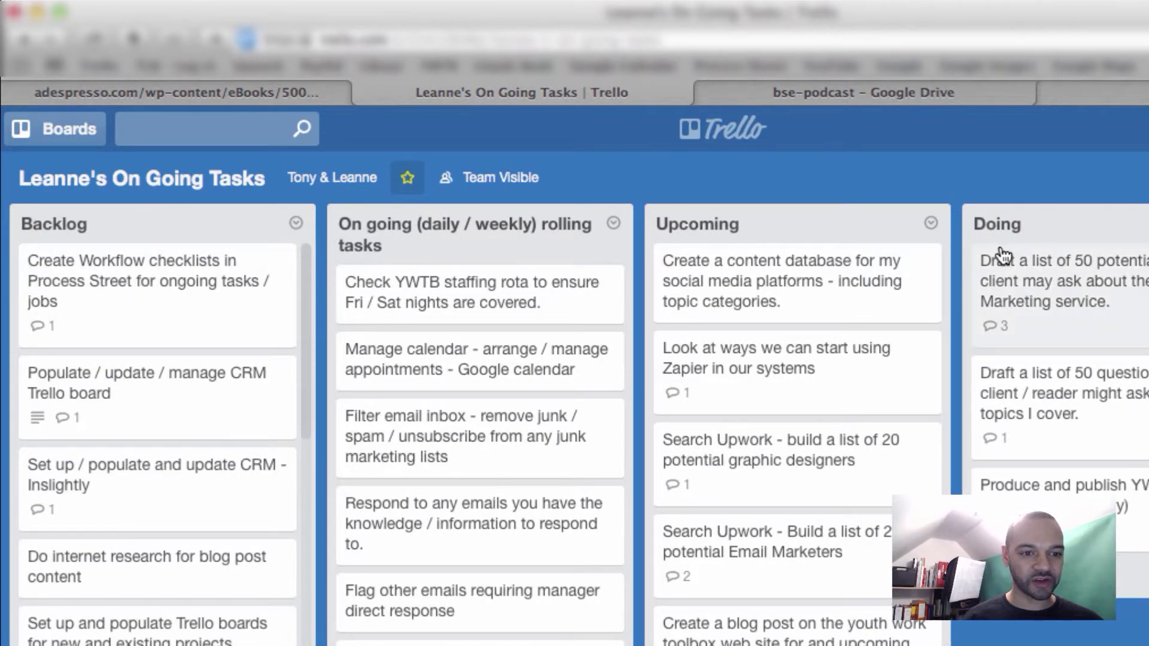
scroll(236, 477, "right", 15)
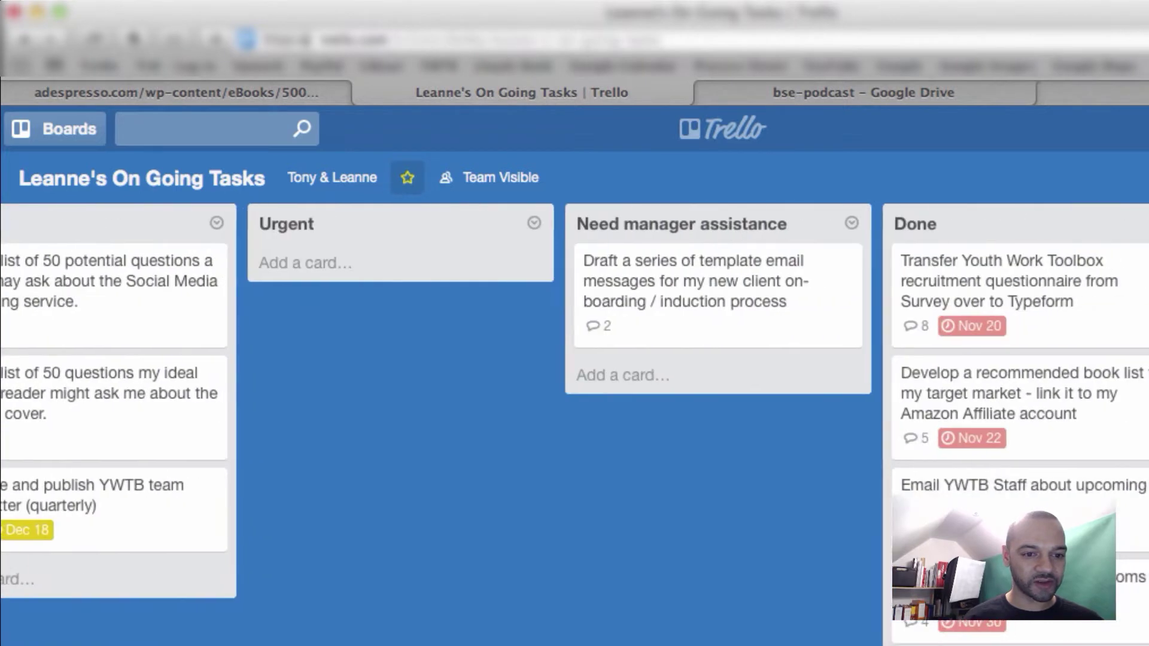
scroll(236, 477, "left", 15)
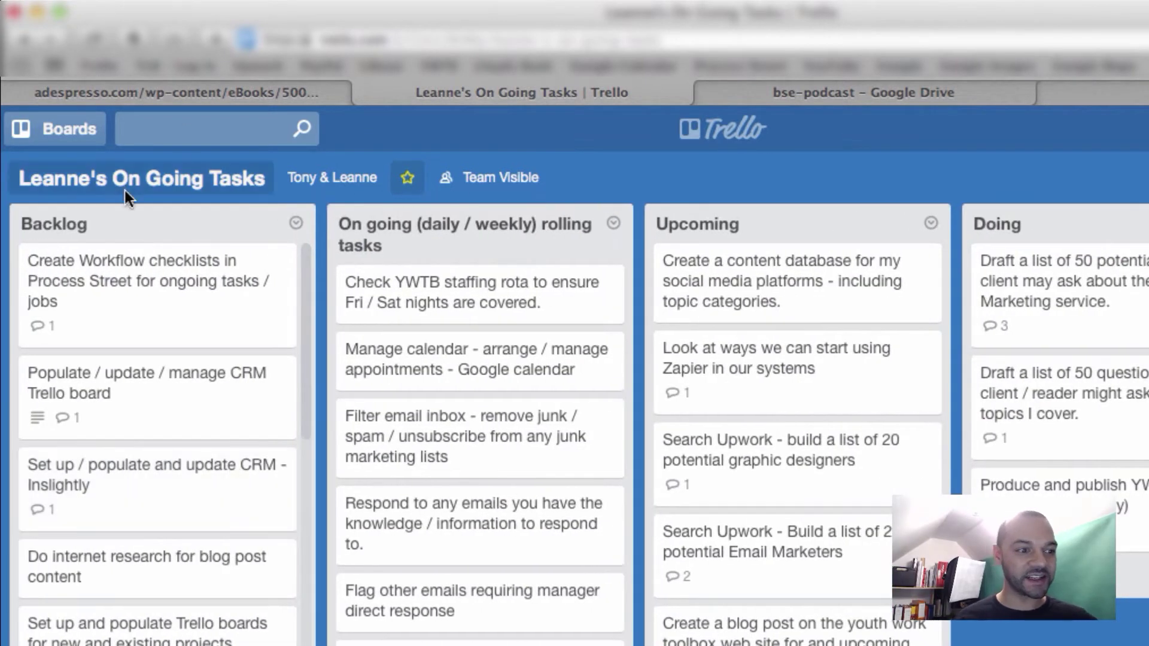
scroll(174, 394, "down", 1)
scroll(173, 394, "down", 10)
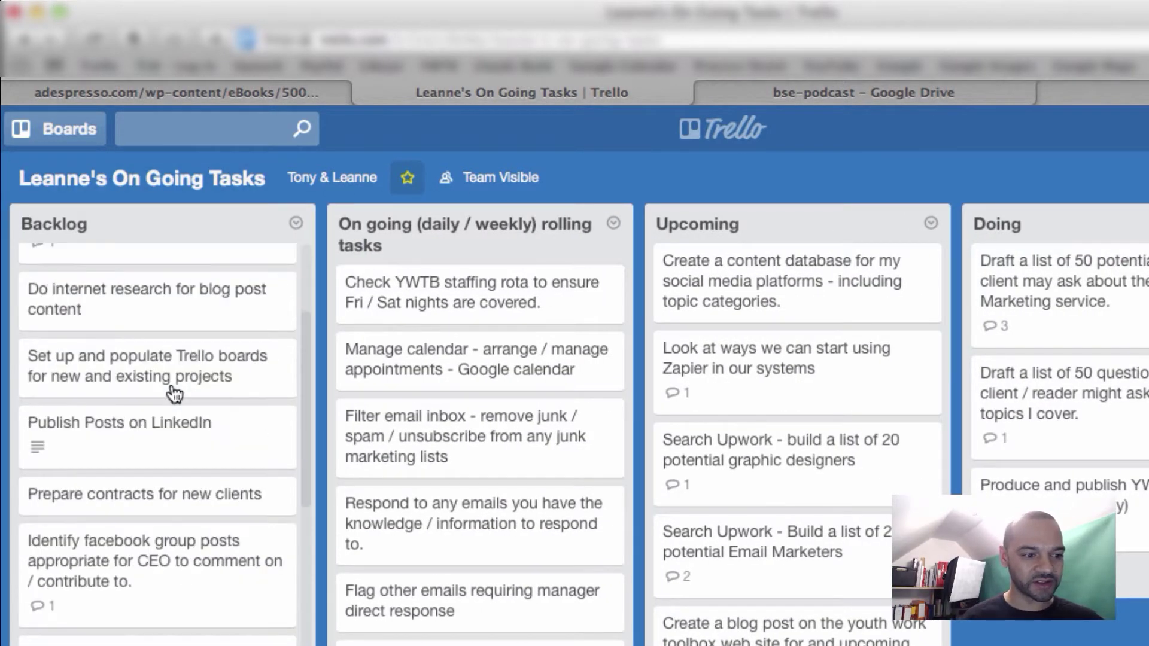
scroll(173, 394, "up", 10)
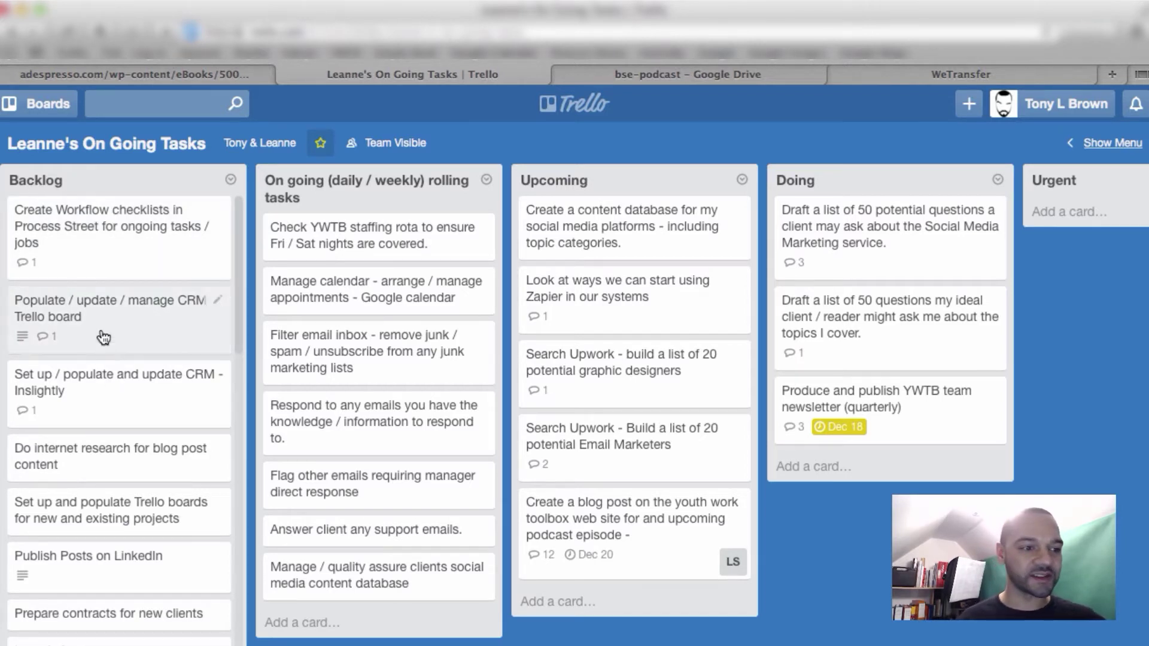
scroll(107, 354, "down", 3)
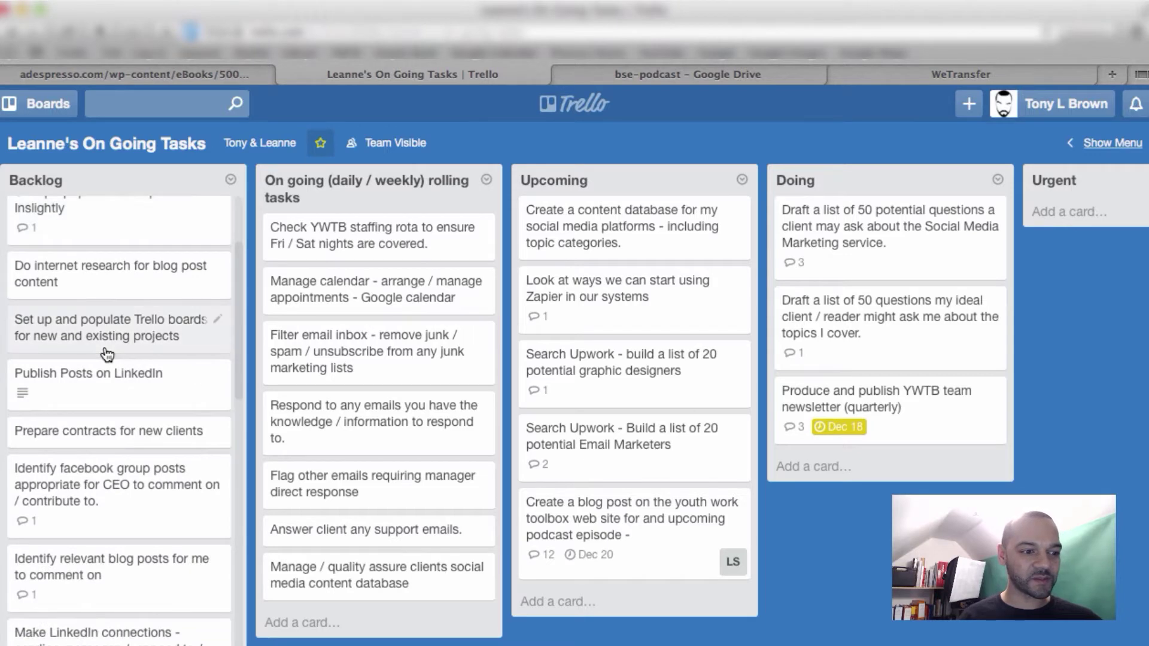
scroll(107, 354, "down", 10)
scroll(107, 355, "up", 15)
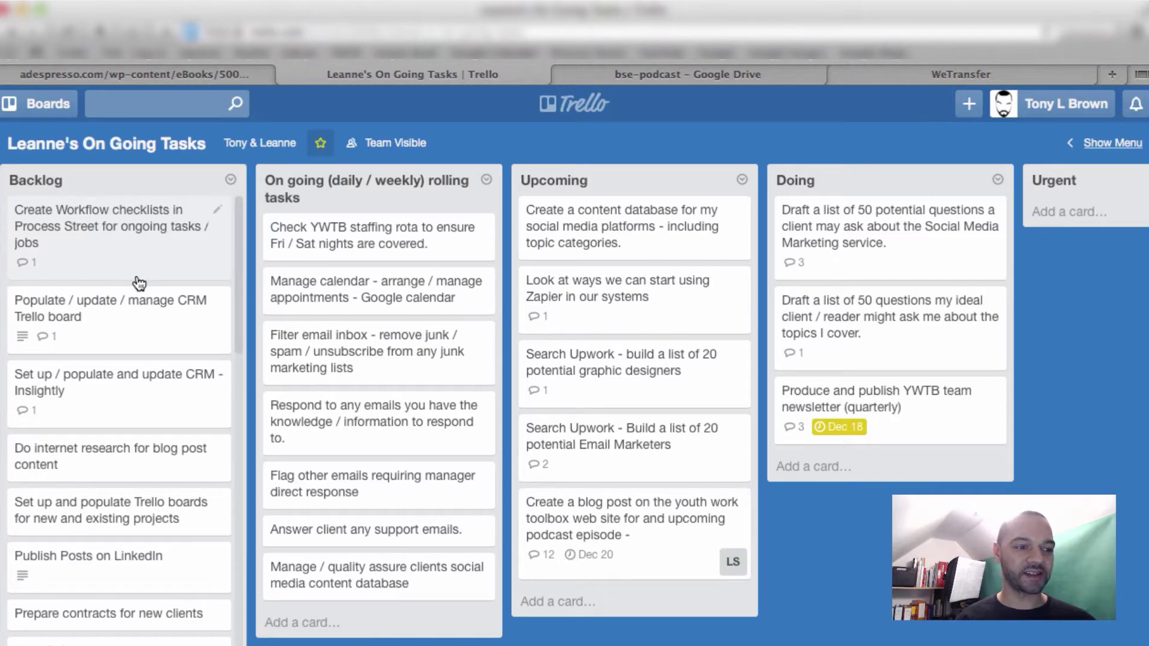
scroll(133, 377, "down", 3)
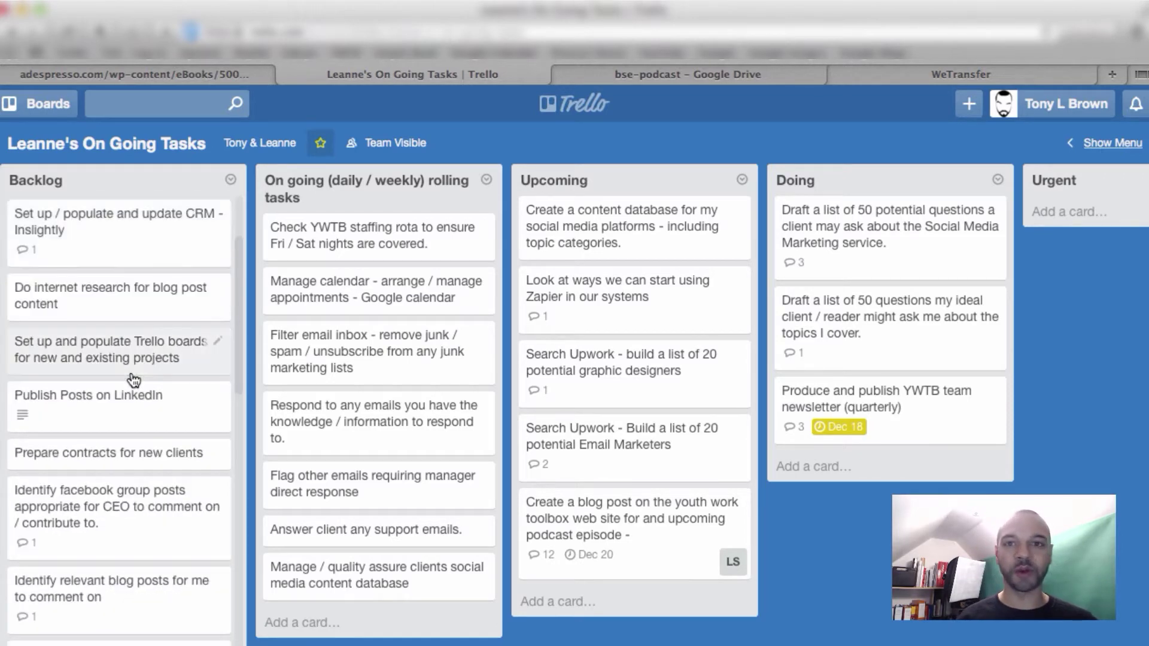
scroll(133, 379, "down", 8)
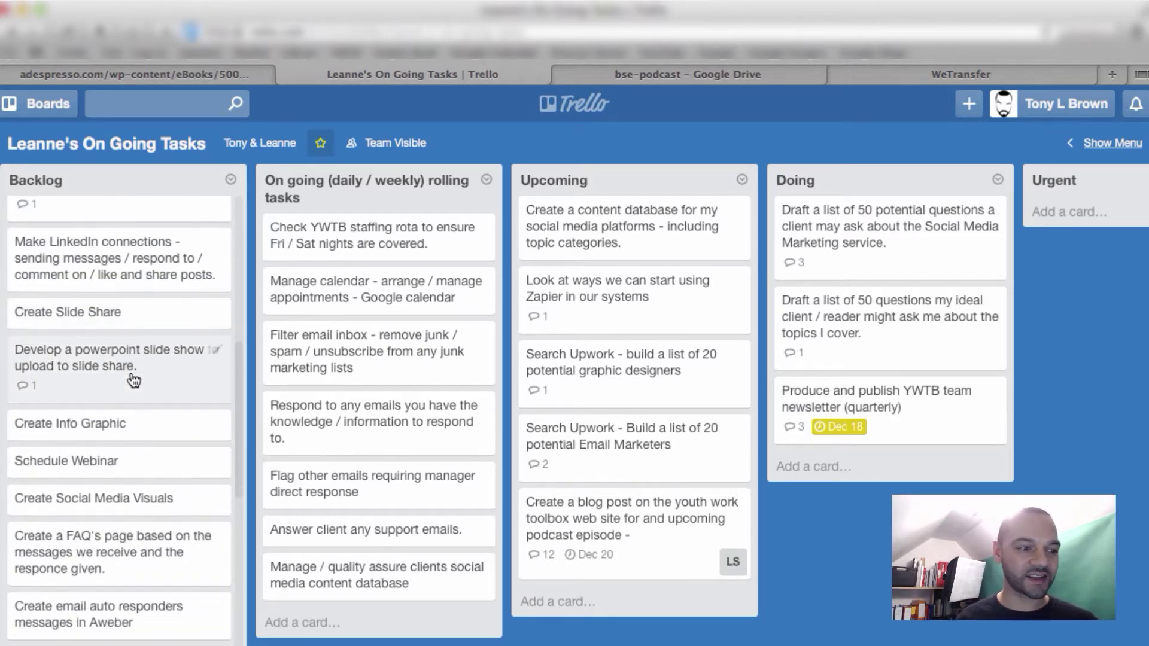
scroll(133, 379, "up", 10)
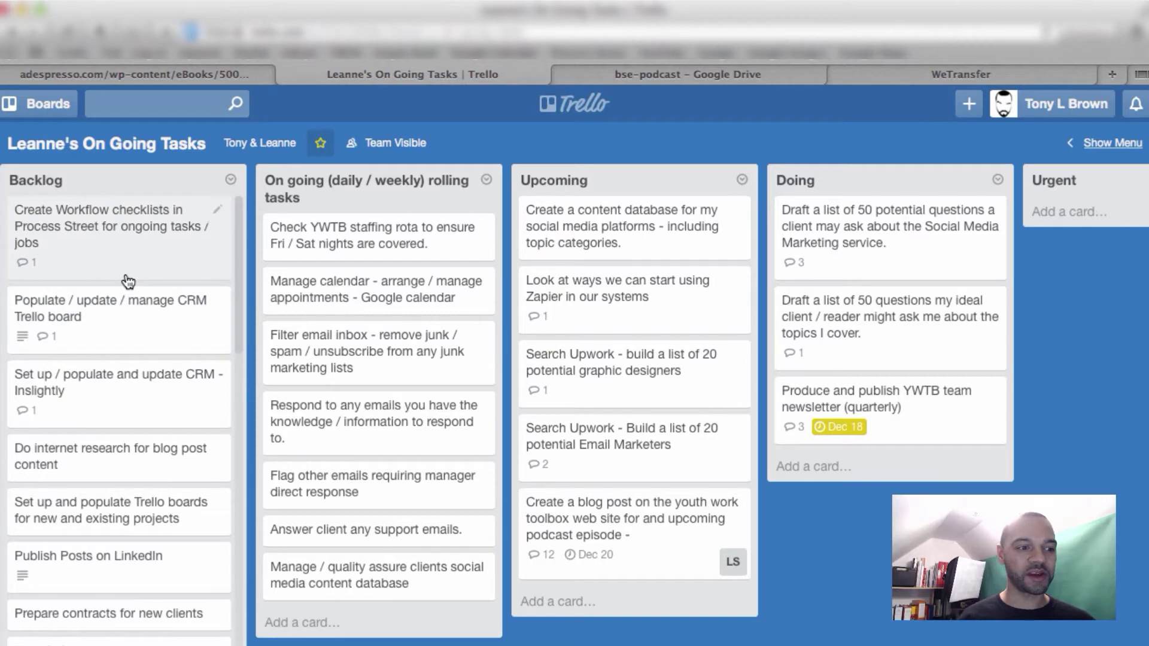
scroll(172, 569, "down", 10)
scroll(173, 573, "down", 3)
scroll(172, 576, "up", 15)
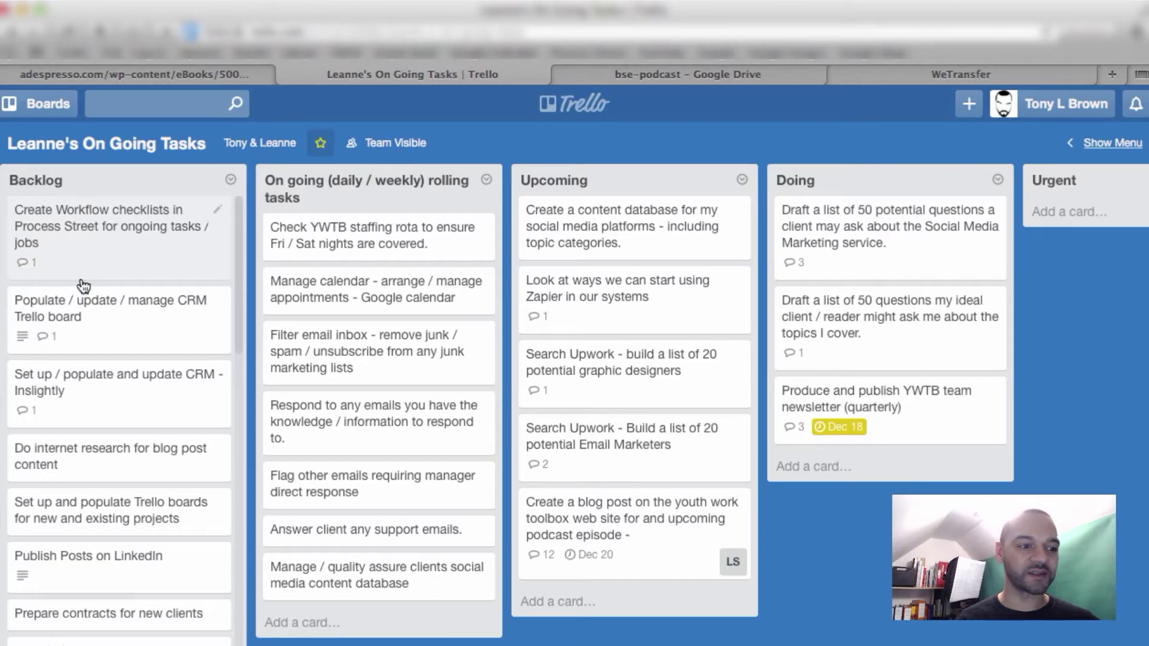
scroll(93, 341, "down", 7)
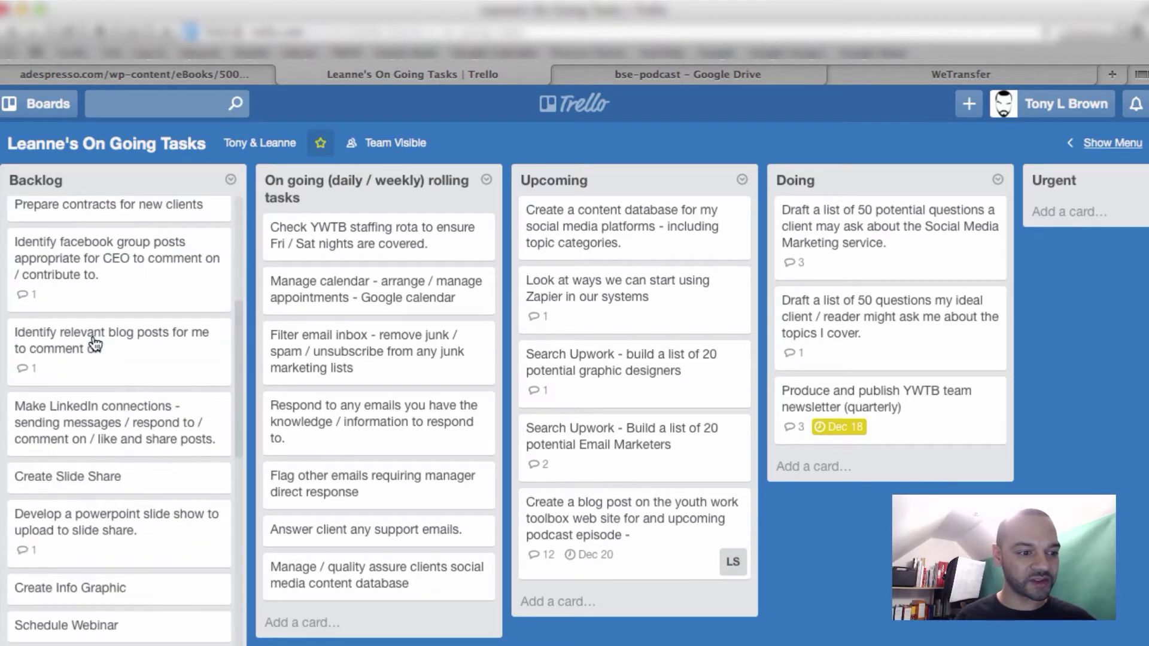
scroll(96, 344, "down", 3)
scroll(96, 344, "down", 4)
scroll(96, 344, "up", 15)
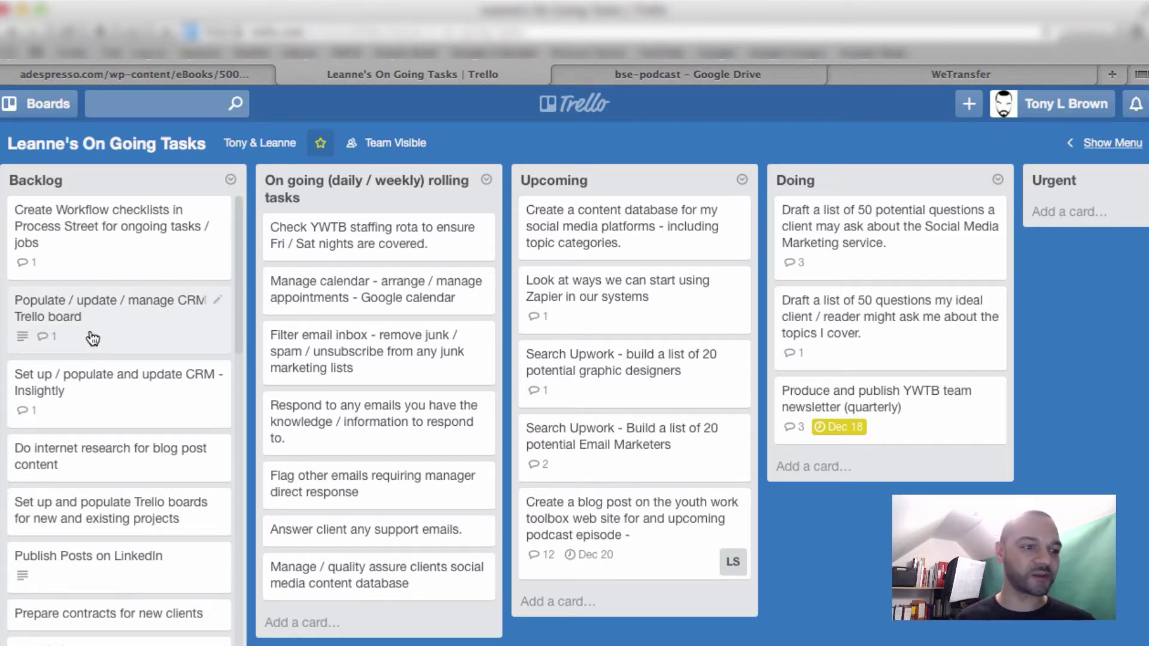
scroll(92, 339, "down", 2)
scroll(94, 331, "up", 2)
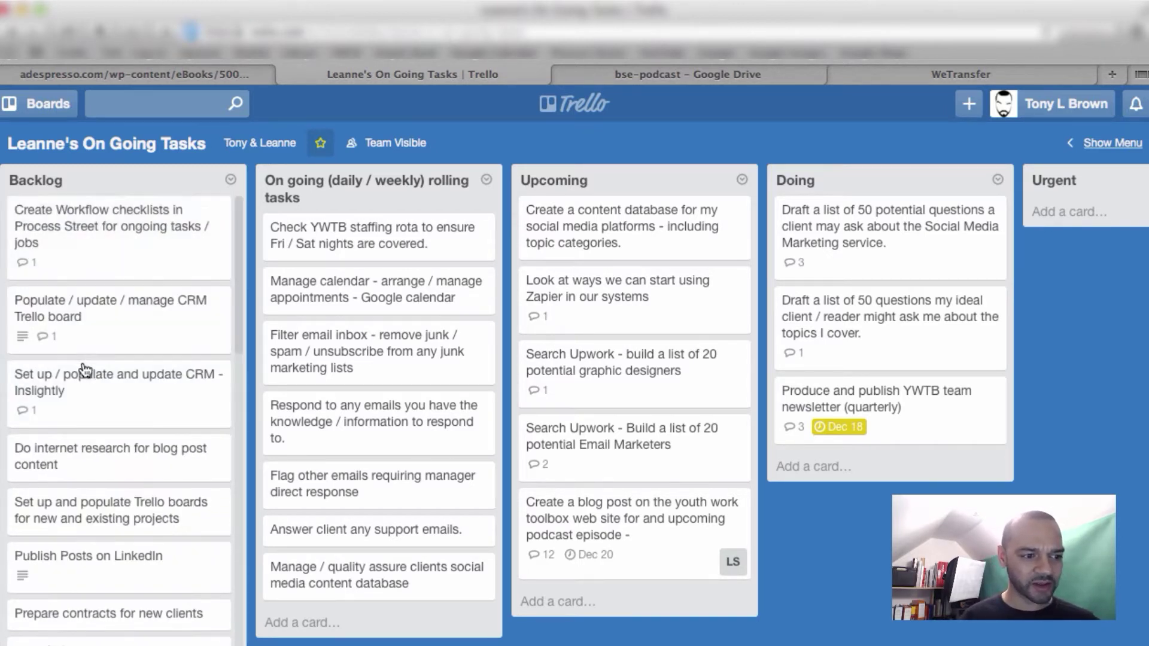
scroll(86, 371, "down", 15)
scroll(86, 371, "down", 10)
scroll(86, 369, "up", 8)
scroll(84, 367, "down", 10)
scroll(82, 368, "up", 5)
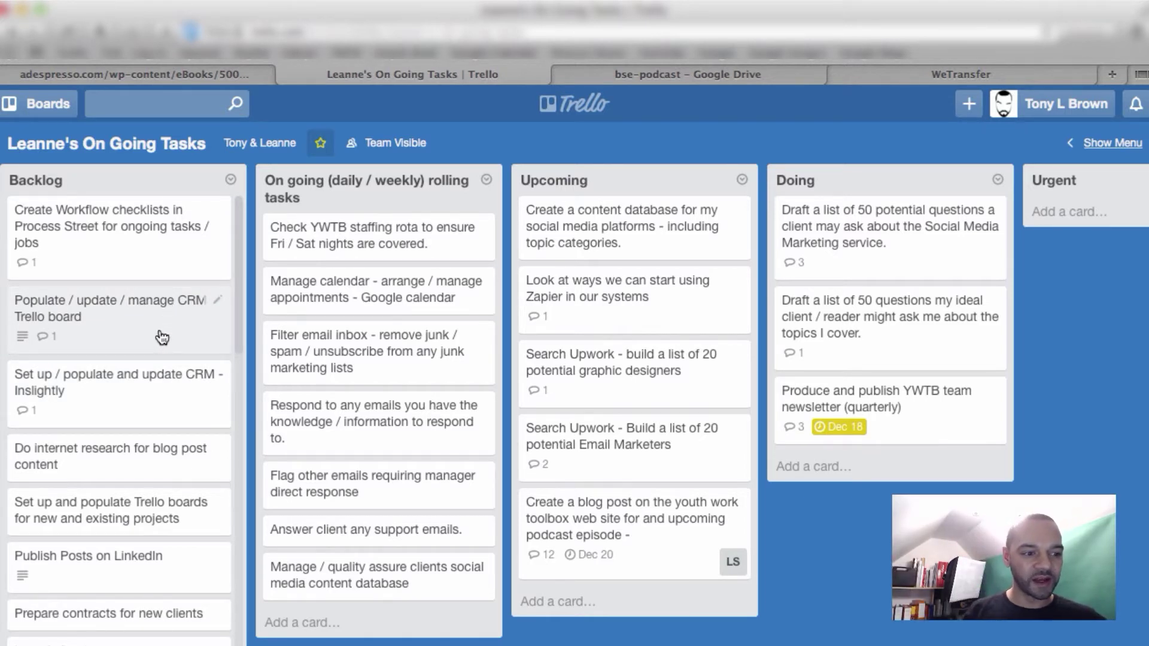
Drop 'Create Workflow checklists' in Backlog directly below the 'Populate / update / manage CRM' card
scroll(154, 299, "down", 5)
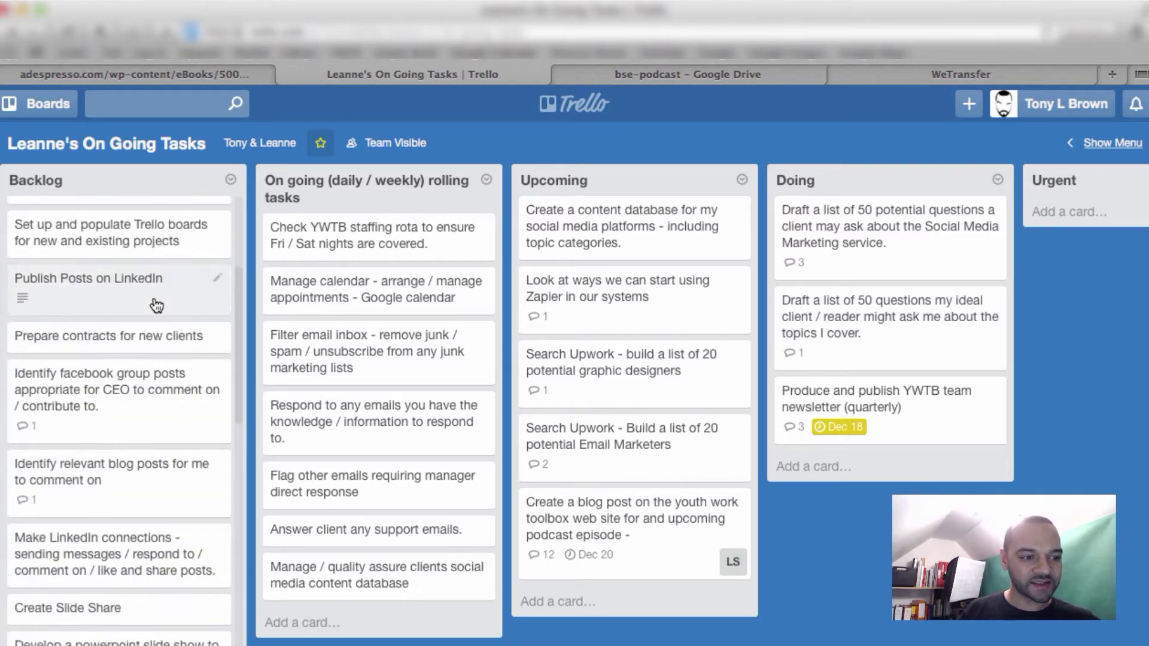
scroll(157, 303, "up", 5)
scroll(149, 297, "down", 5)
scroll(150, 297, "up", 5)
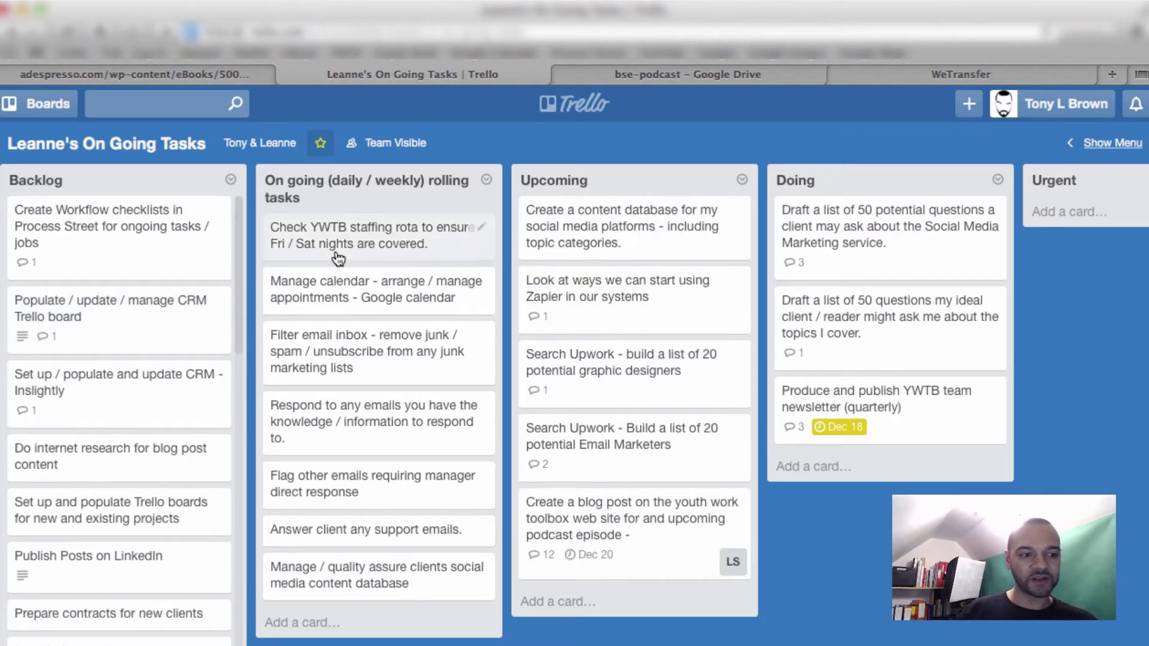
left_click_drag(179, 246, 121, 274)
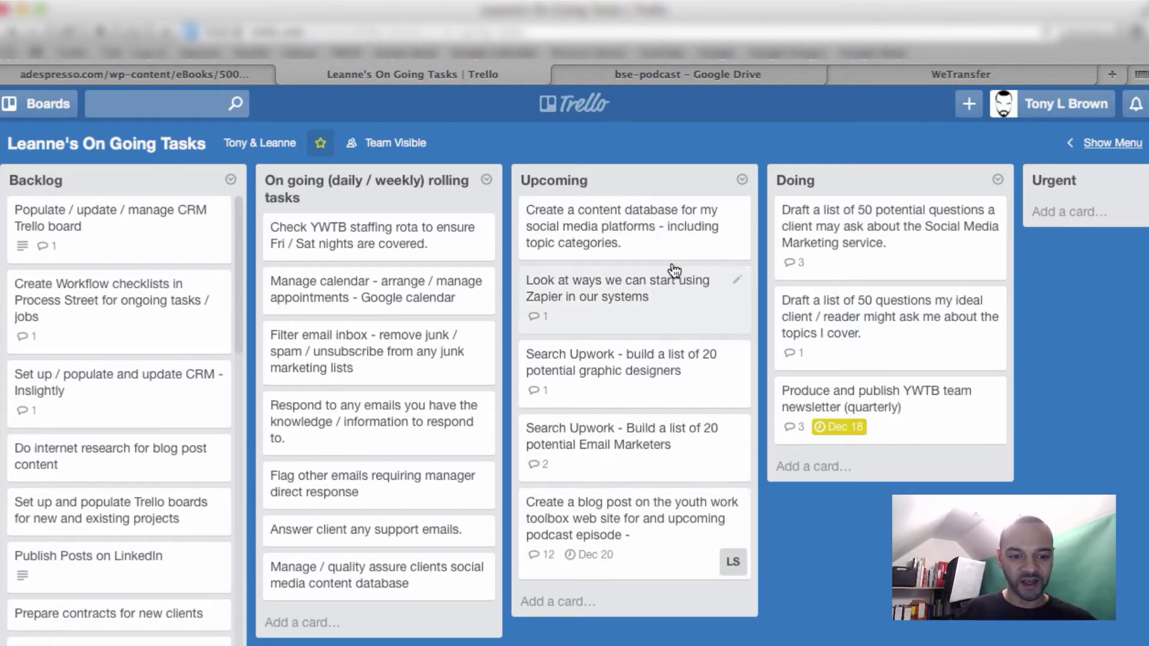
left_click(661, 231)
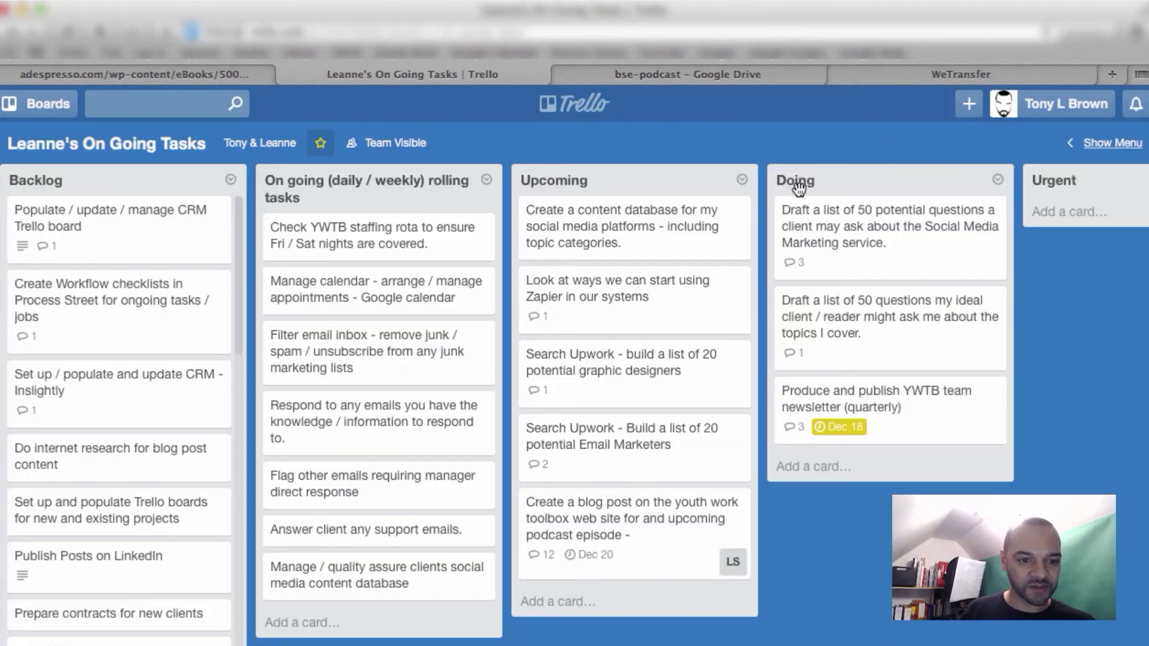
left_click(631, 388)
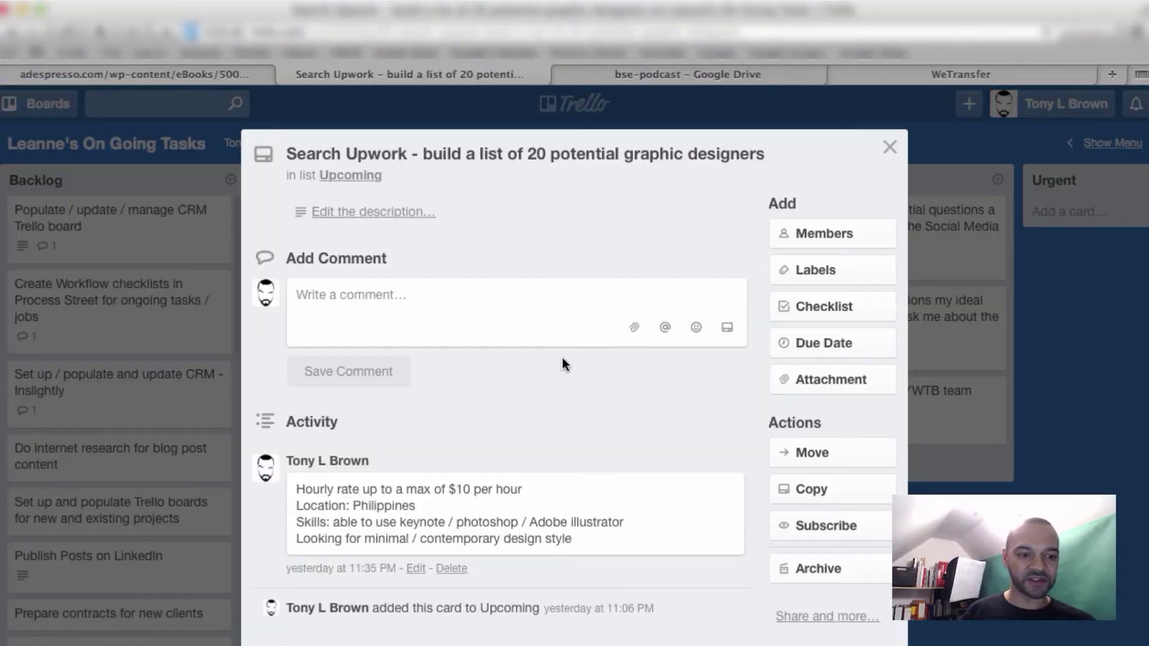
left_click(890, 148)
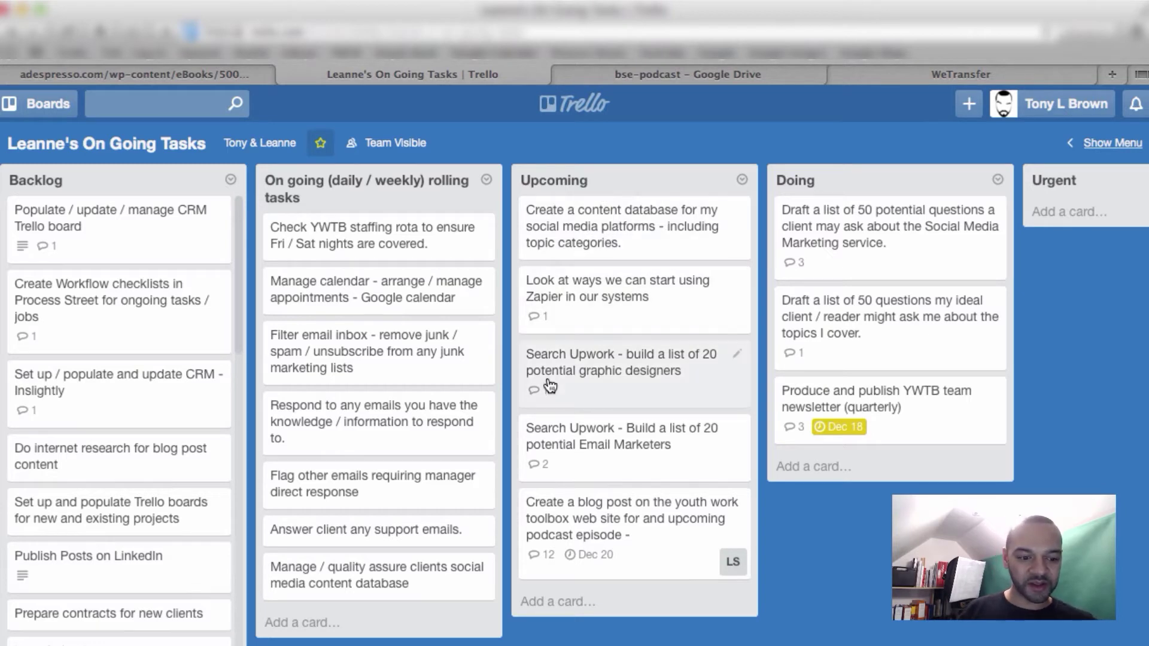
scroll(544, 383, "right", 5)
scroll(574, 383, "right", 4)
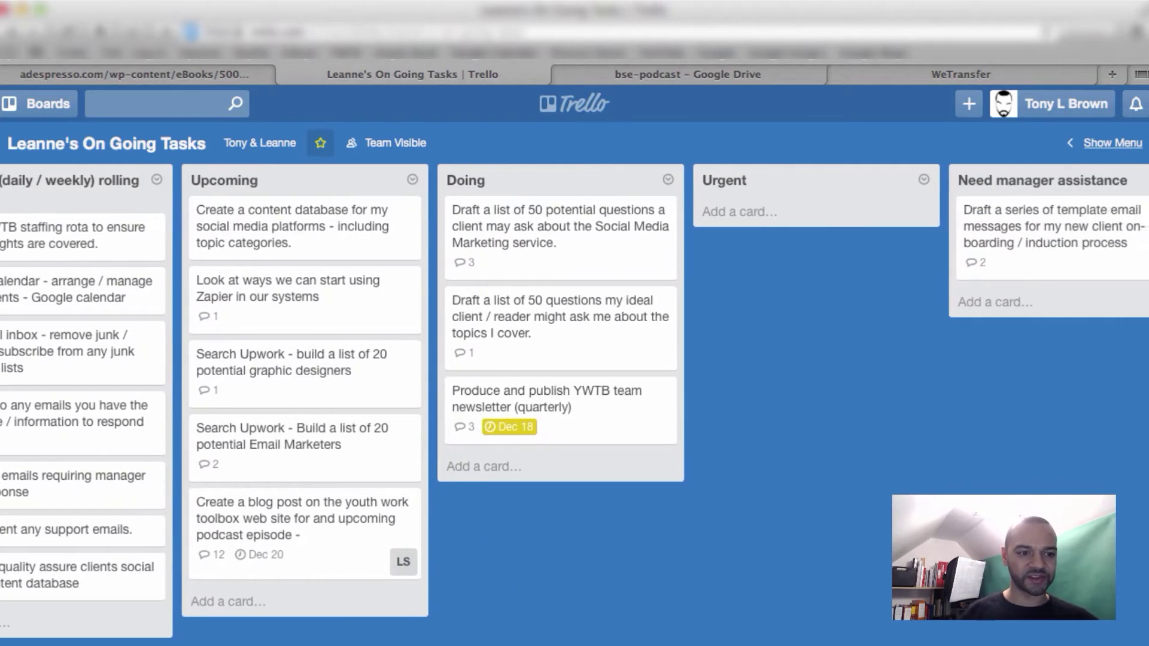
scroll(575, 383, "left", 8)
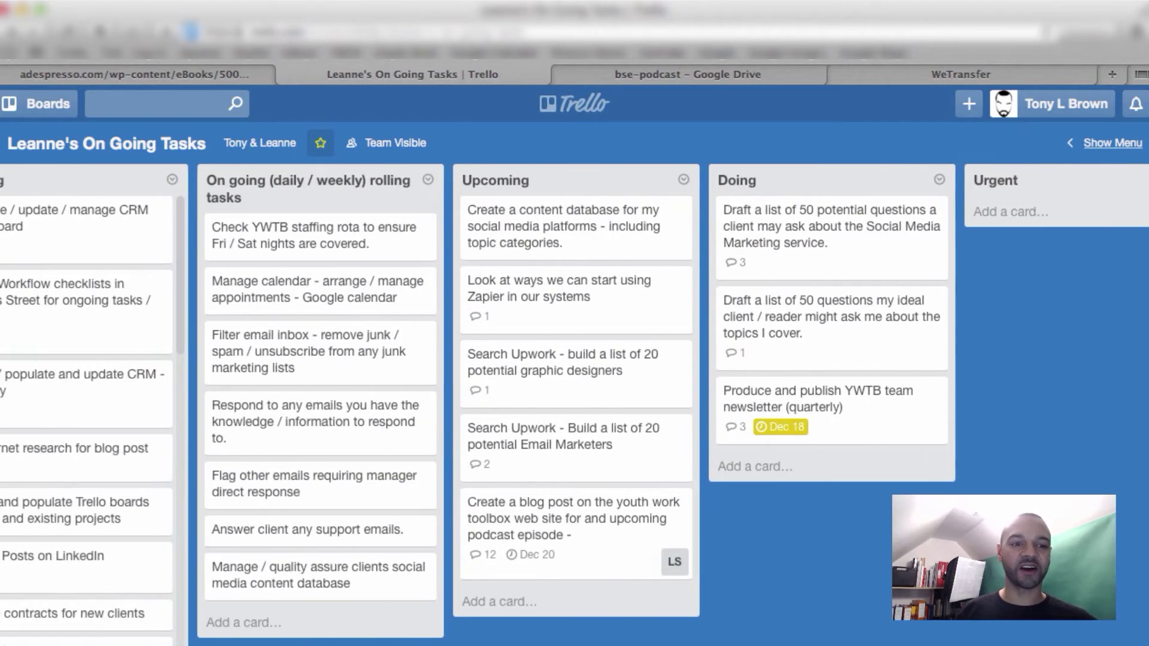
scroll(574, 382, "right", 3)
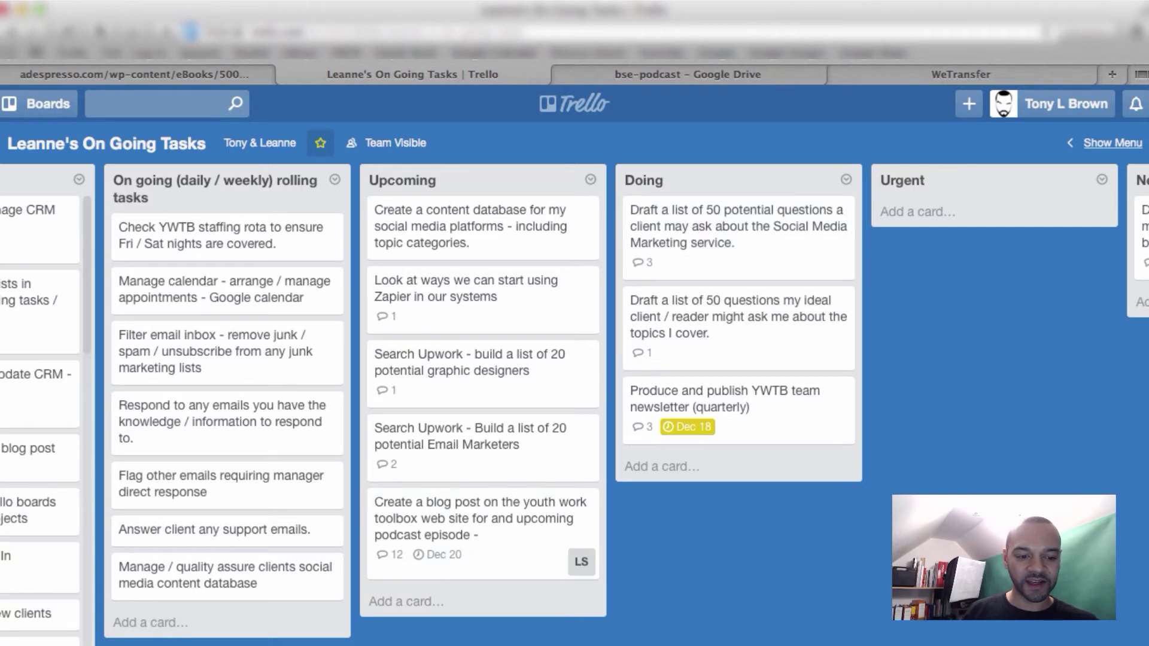
scroll(574, 404, "right", 3)
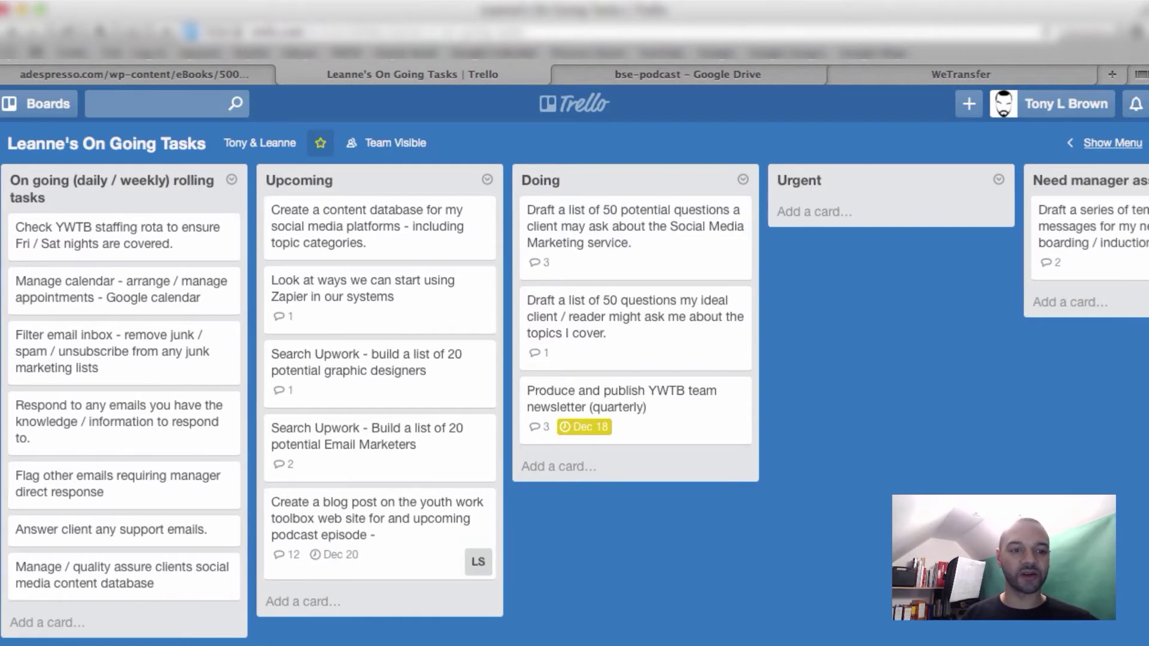
left_click(605, 260)
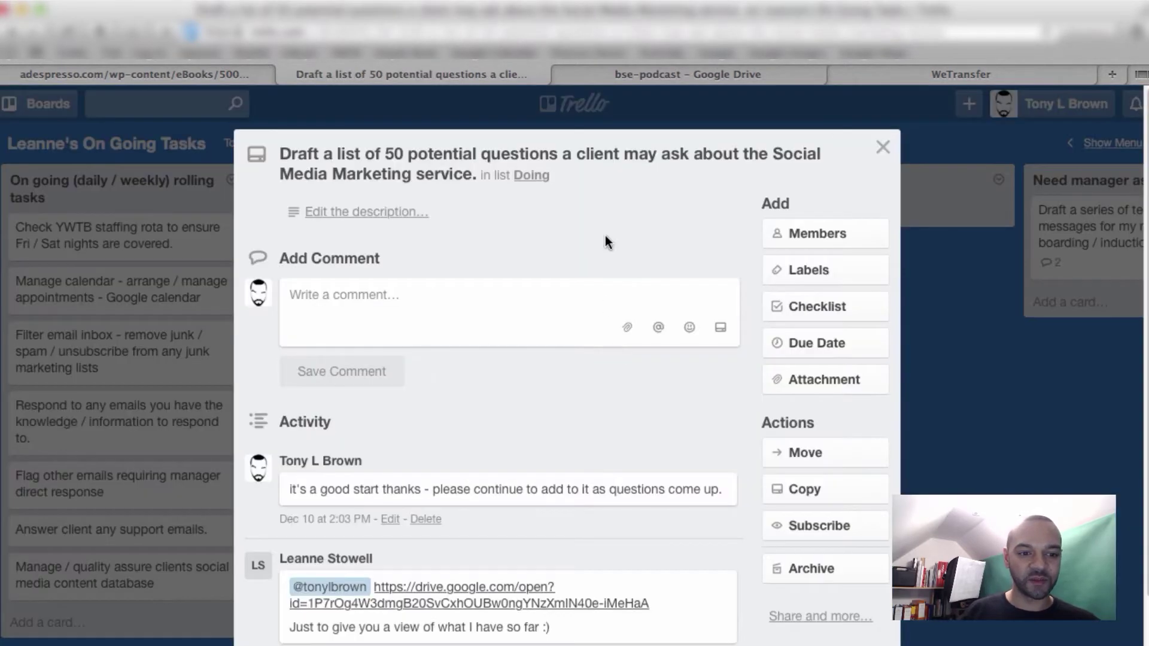
left_click(883, 147)
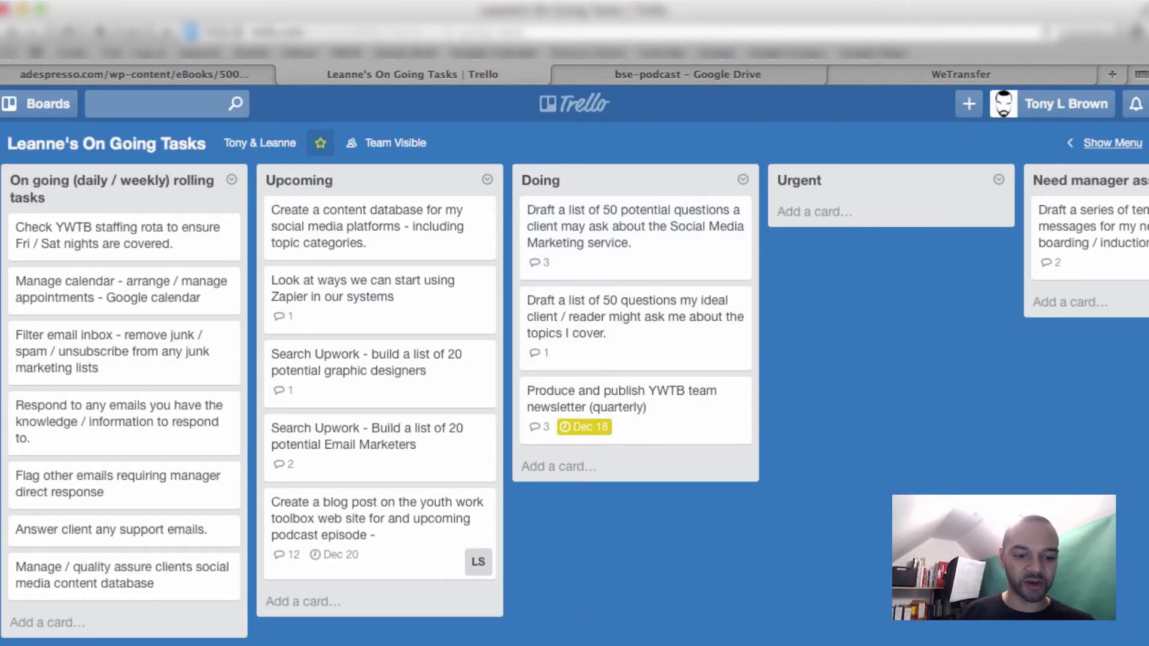
scroll(575, 400, "right", 5)
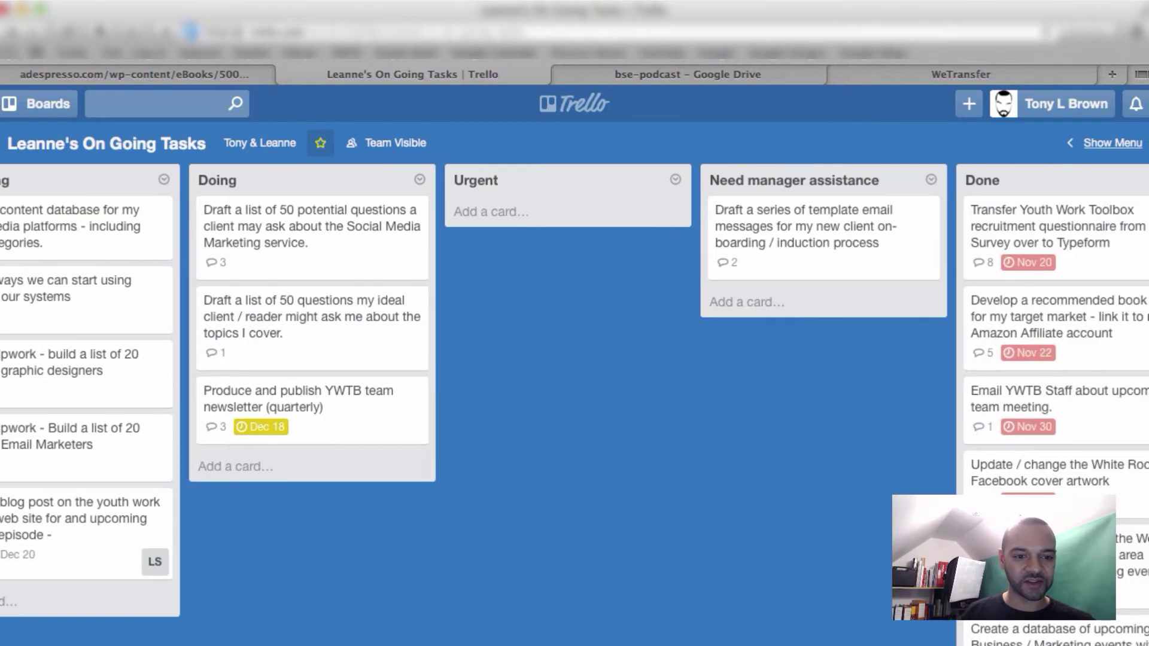
scroll(574, 401, "left", 6)
scroll(574, 401, "right", 2)
scroll(574, 401, "right", 3)
scroll(574, 400, "left", 1)
scroll(574, 401, "right", 4)
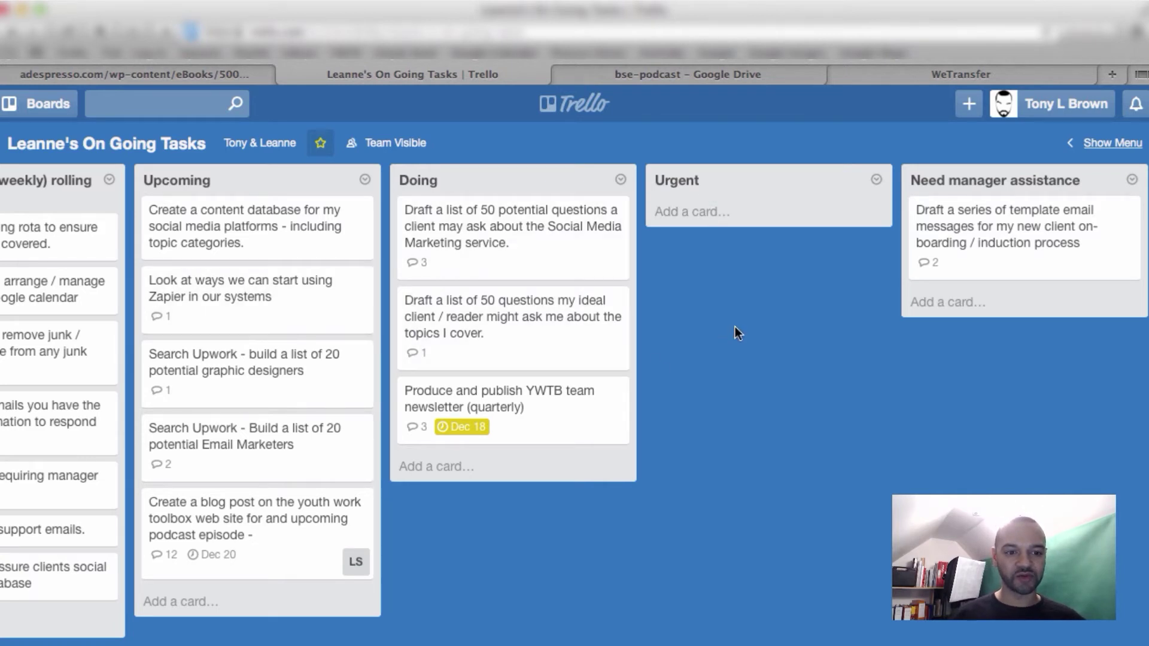
Add a card titled 'test te' to the empty Urgent list
left_click(703, 222)
type("test teaks")
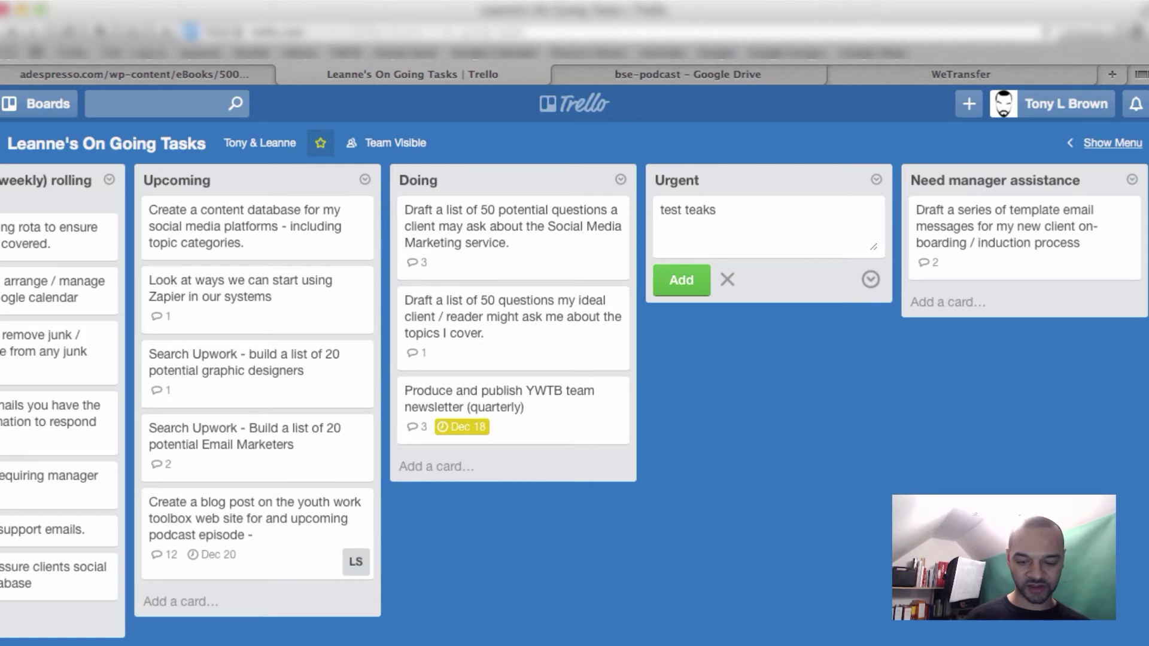
key("Return")
Rename the new Urgent card to 'test tasks' in its details and return to the board
left_click(748, 216)
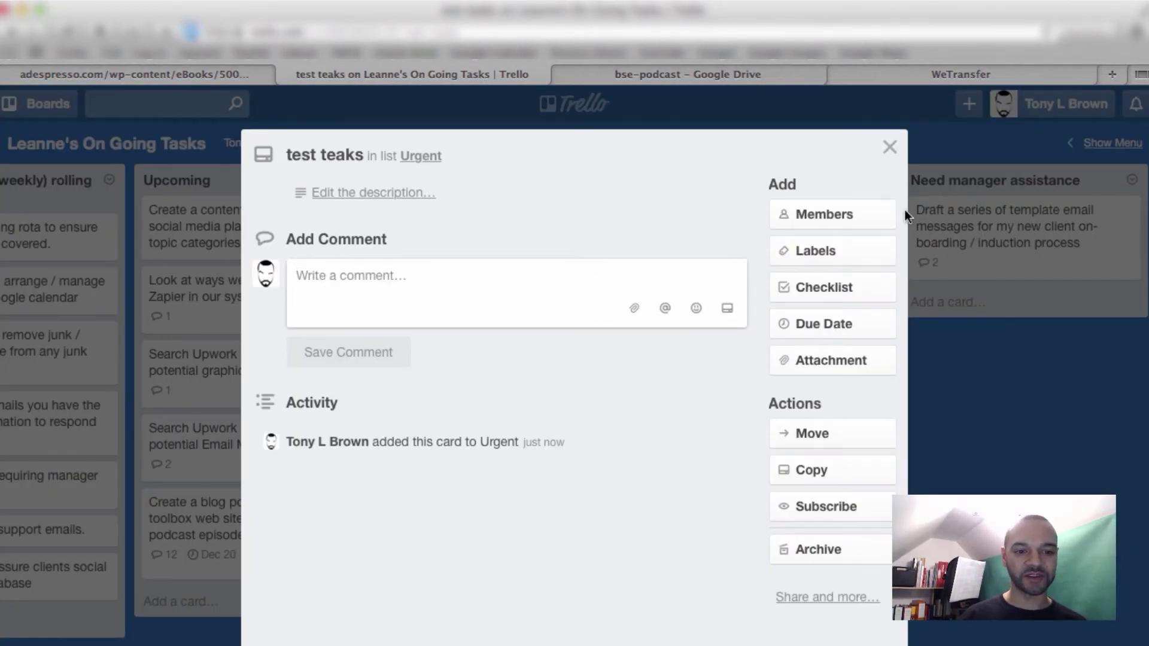
left_click(890, 147)
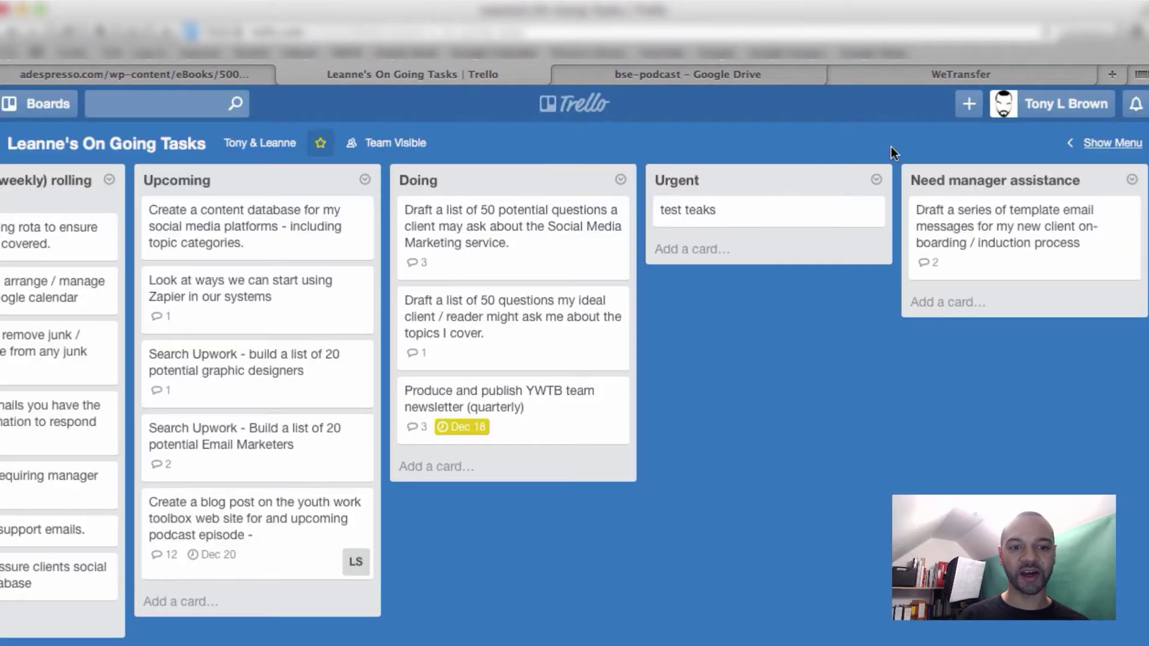
left_click(819, 216)
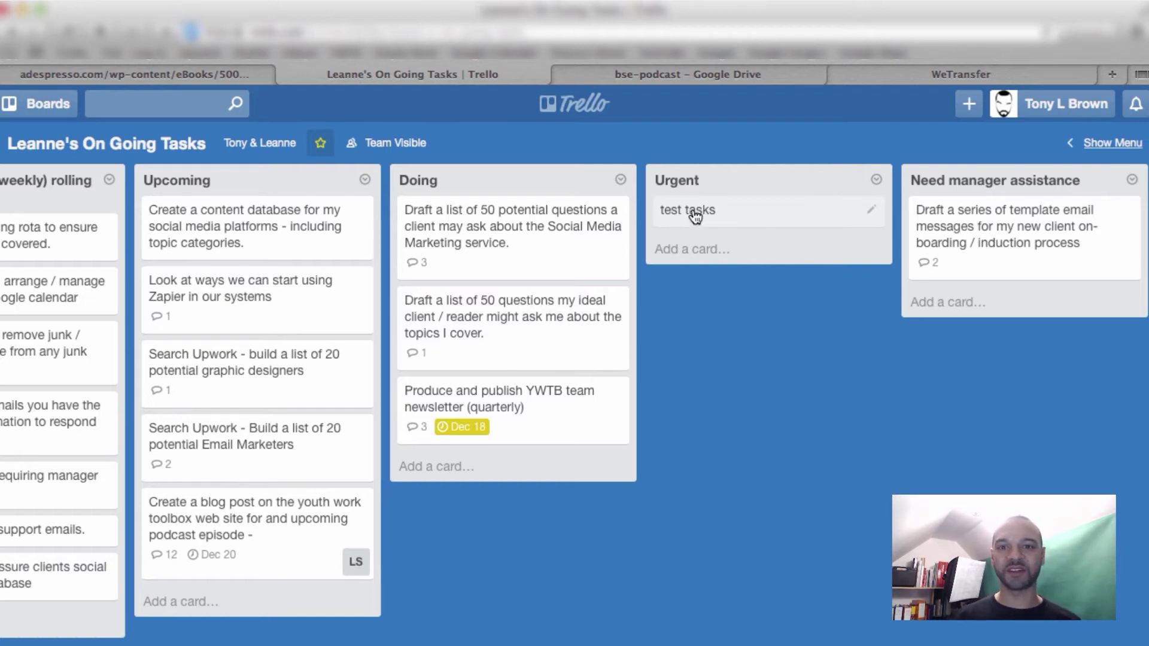
left_click(788, 218)
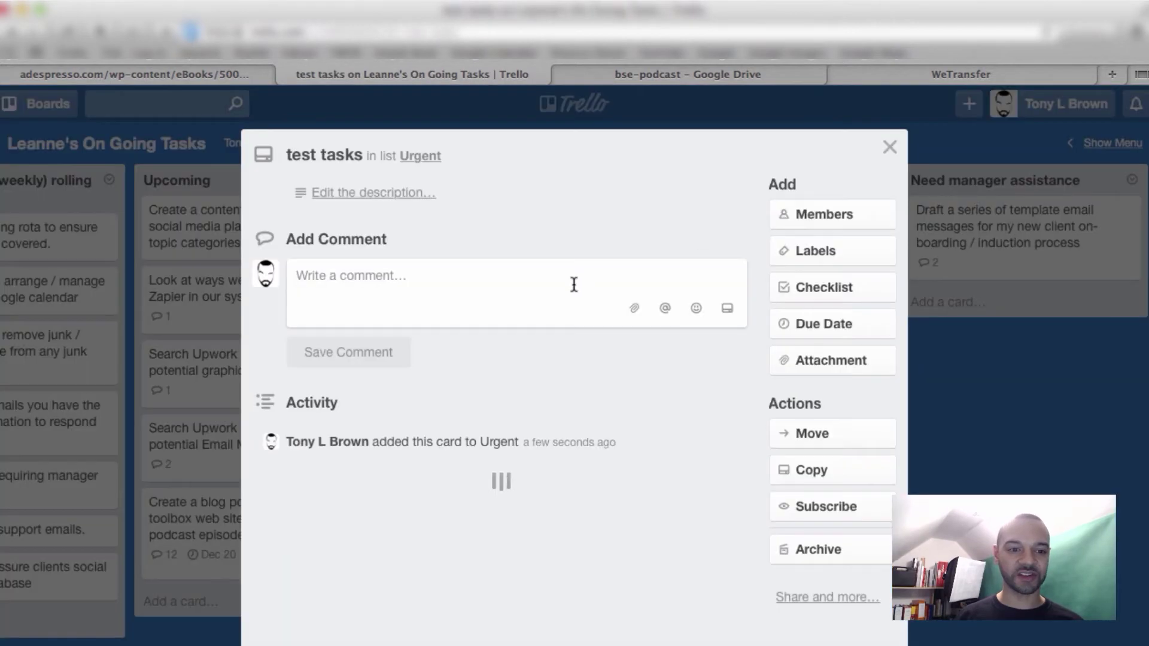
left_click(889, 147)
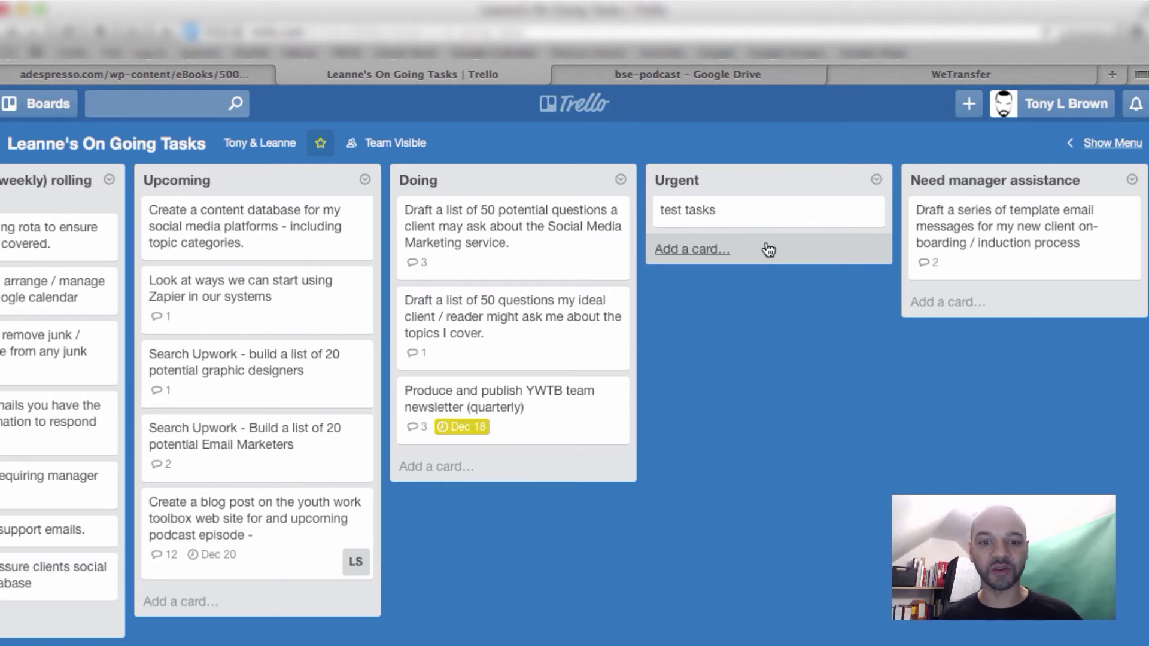
Archive the 'test tasks' card with the C shortcut, leaving Urgent empty
mouse_move(869, 222)
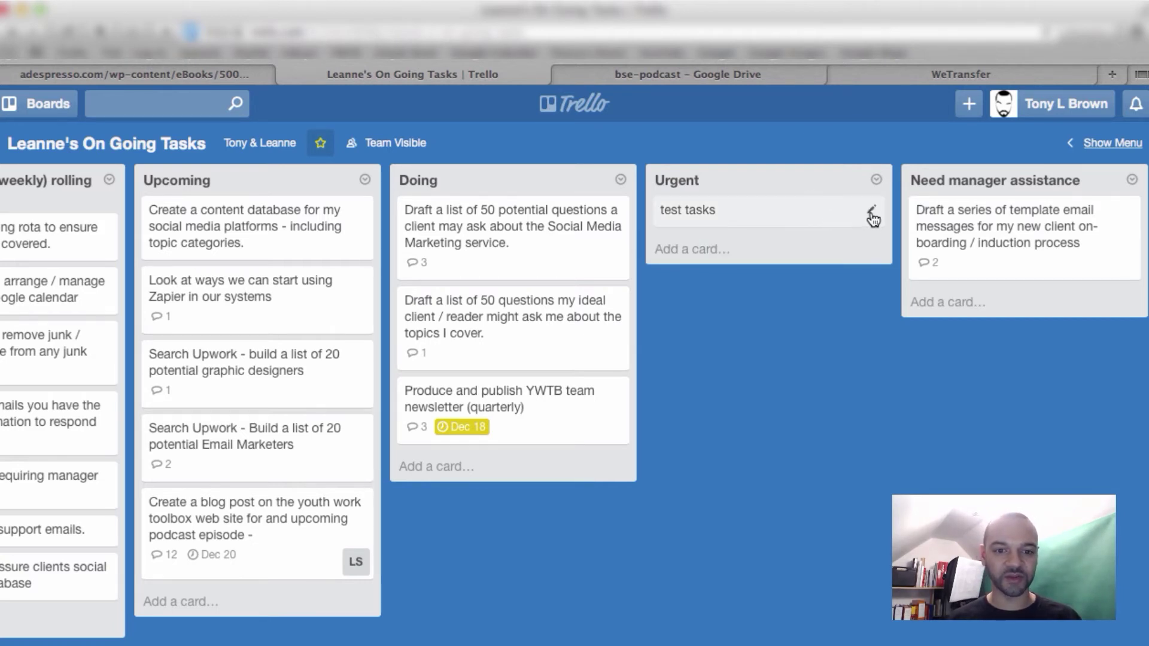
key("c")
scroll(574, 404, "right", 5)
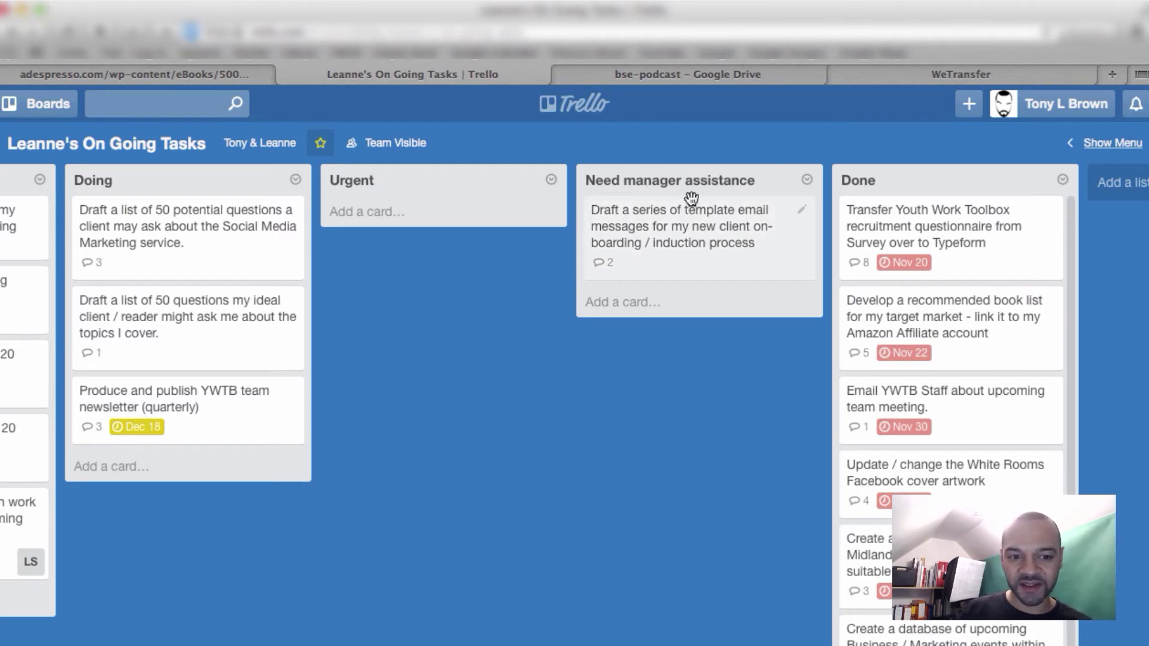
scroll(590, 272, "left", 8)
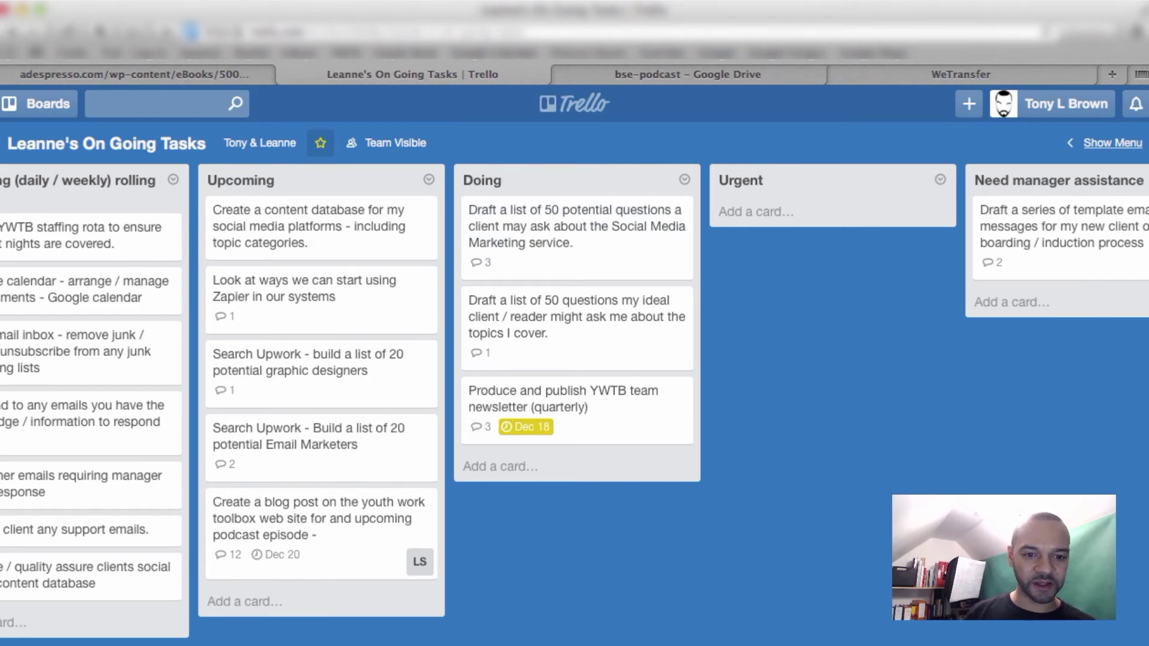
scroll(771, 185, "right", 6)
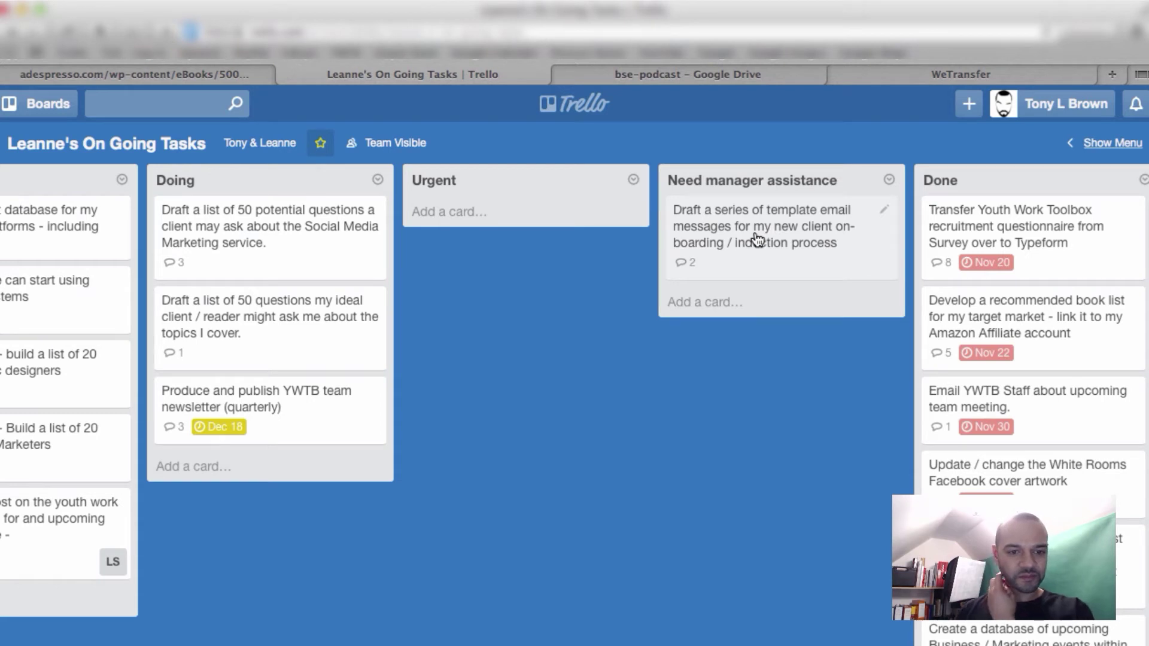
left_click(758, 240)
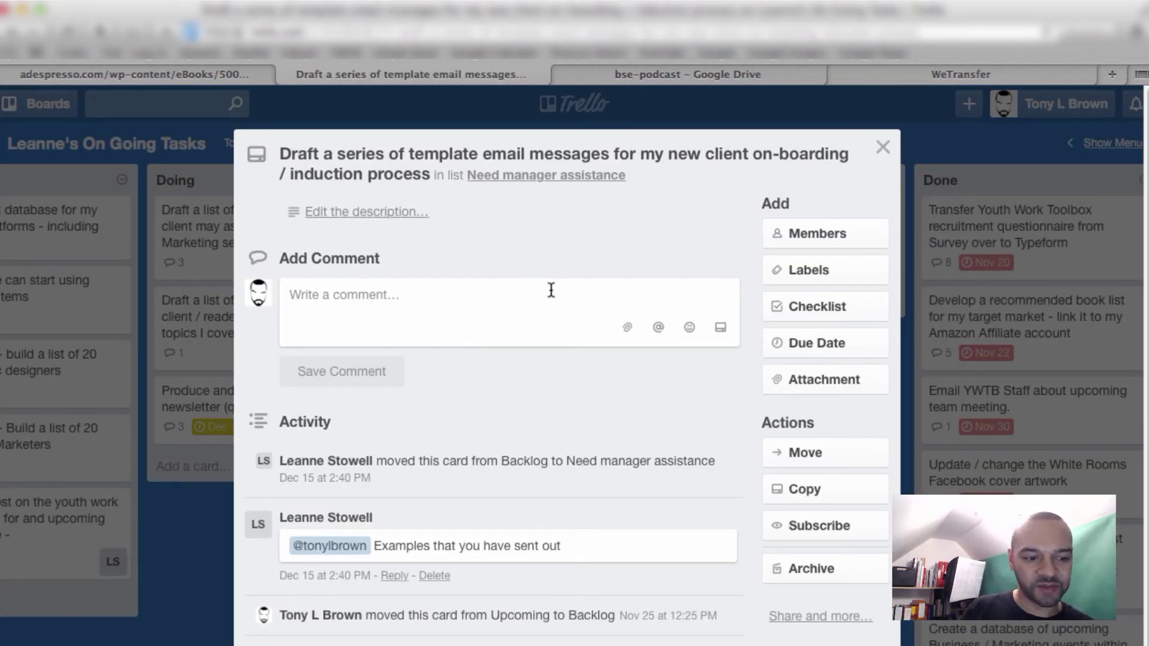
left_click(883, 149)
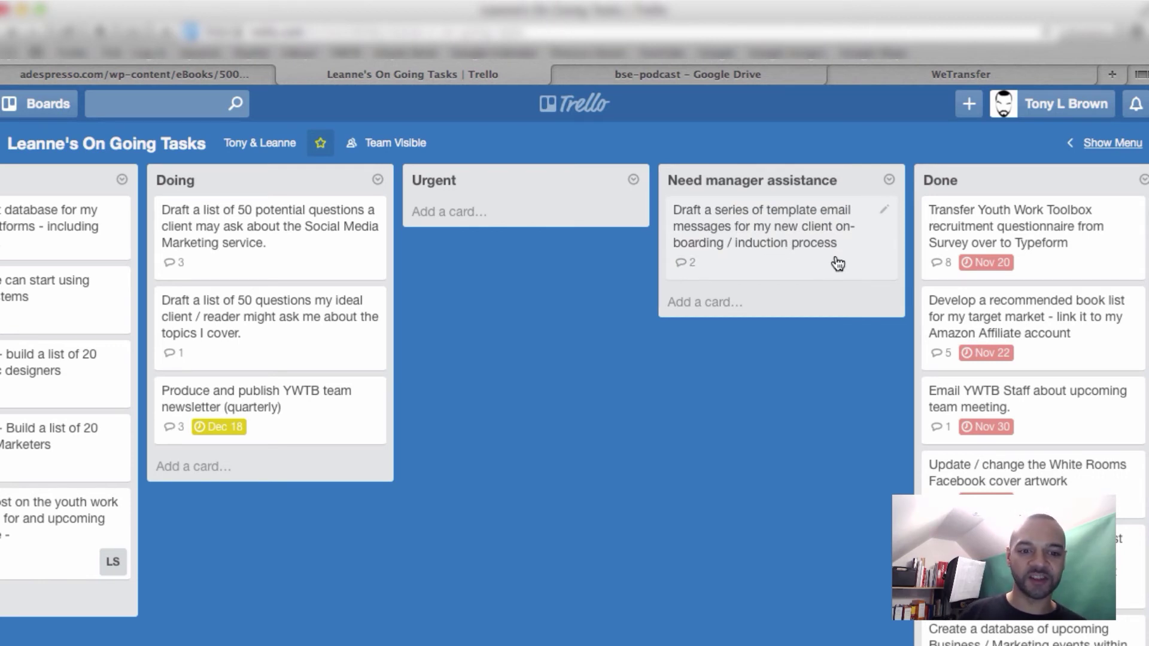
left_click(803, 246)
left_click(471, 307)
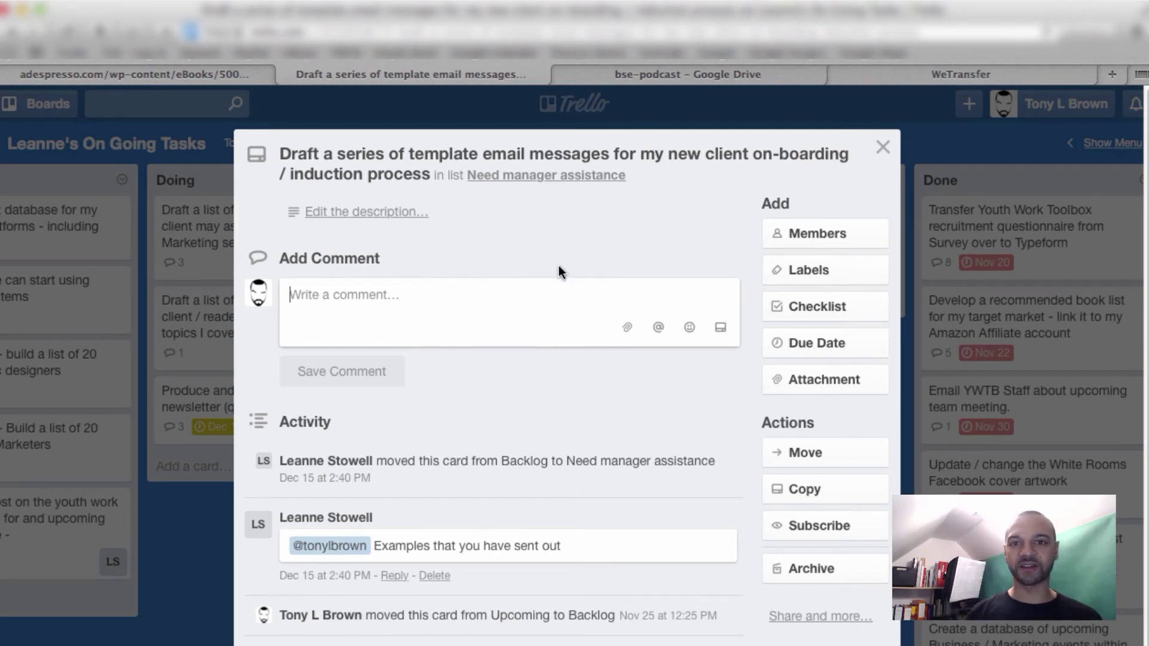
left_click(883, 149)
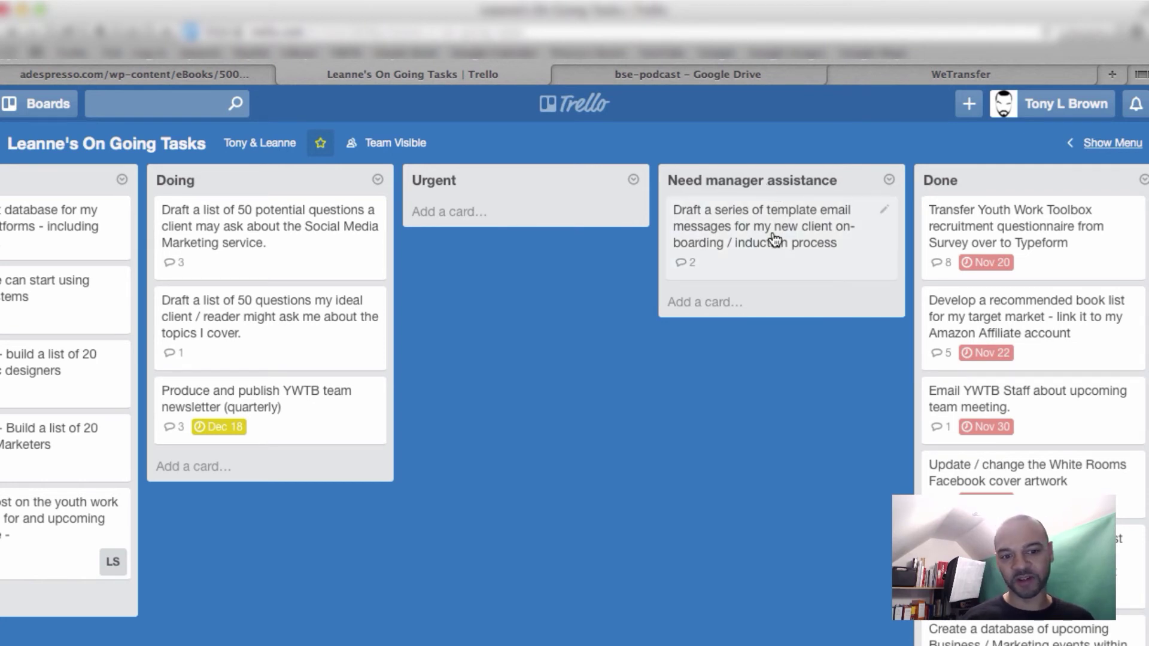
left_click_drag(778, 239, 781, 283)
scroll(748, 359, "right", 5)
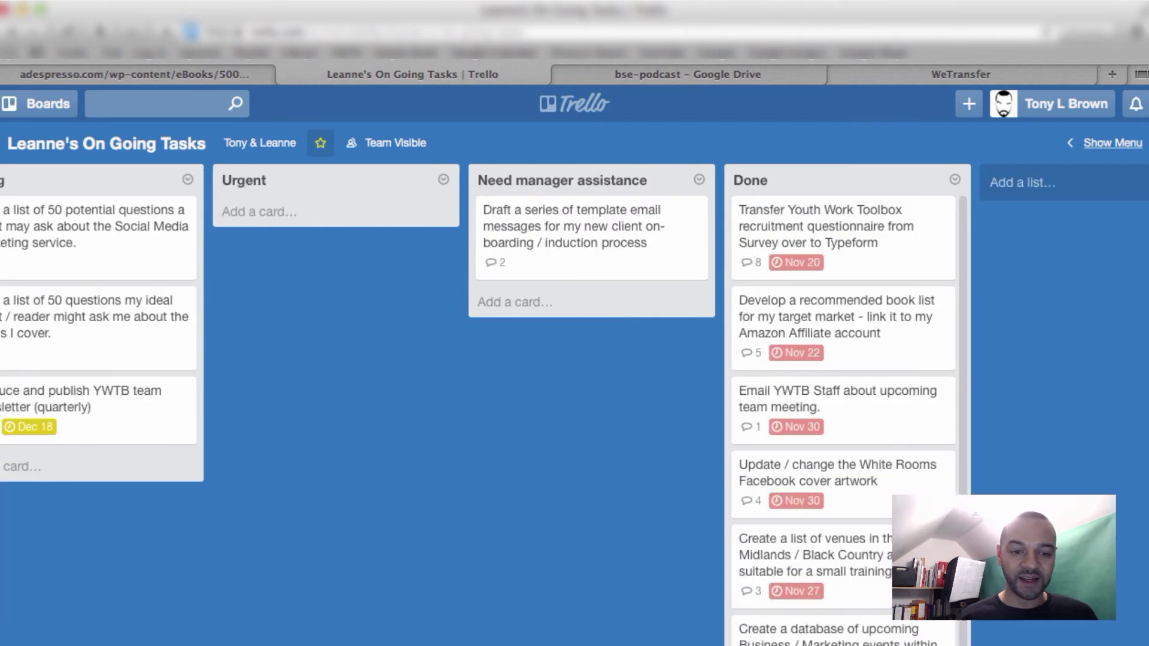
scroll(741, 443, "down", 3)
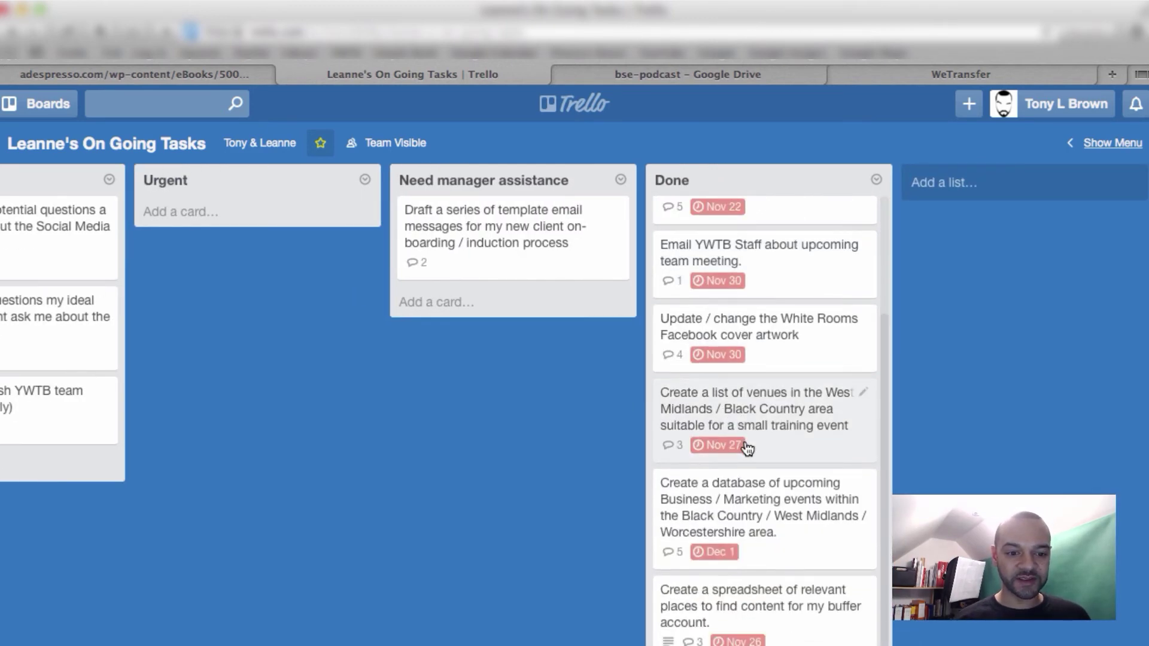
scroll(743, 446, "up", 3)
scroll(574, 404, "left", 5)
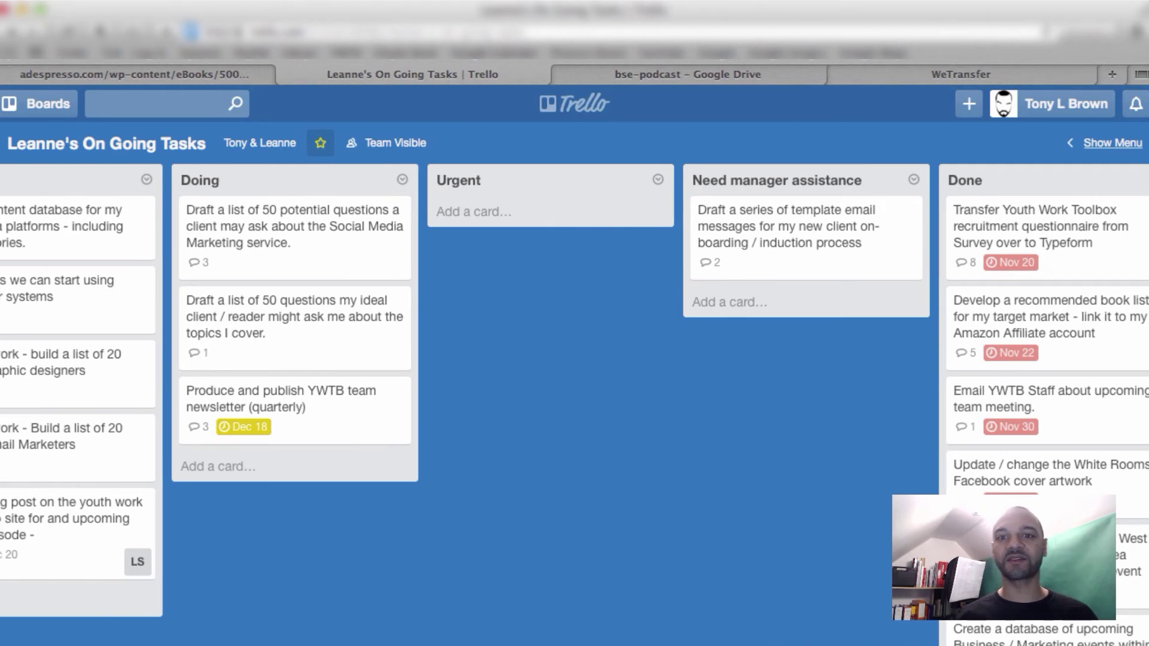
scroll(821, 445, "right", 3)
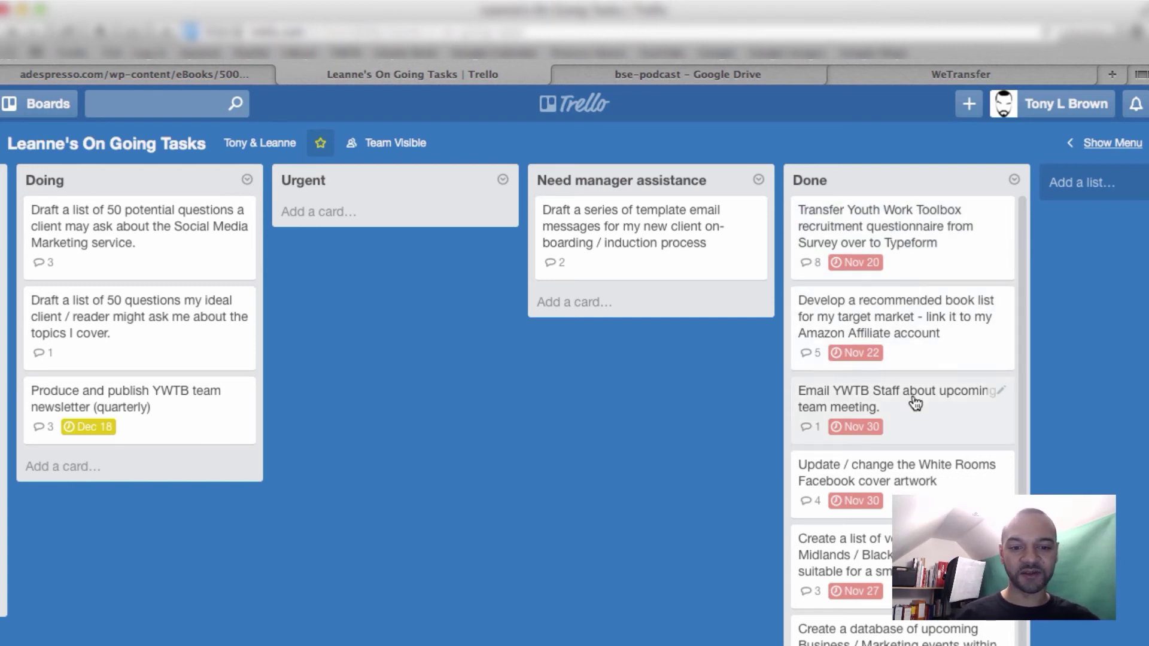
scroll(917, 401, "down", 2)
scroll(917, 401, "up", 2)
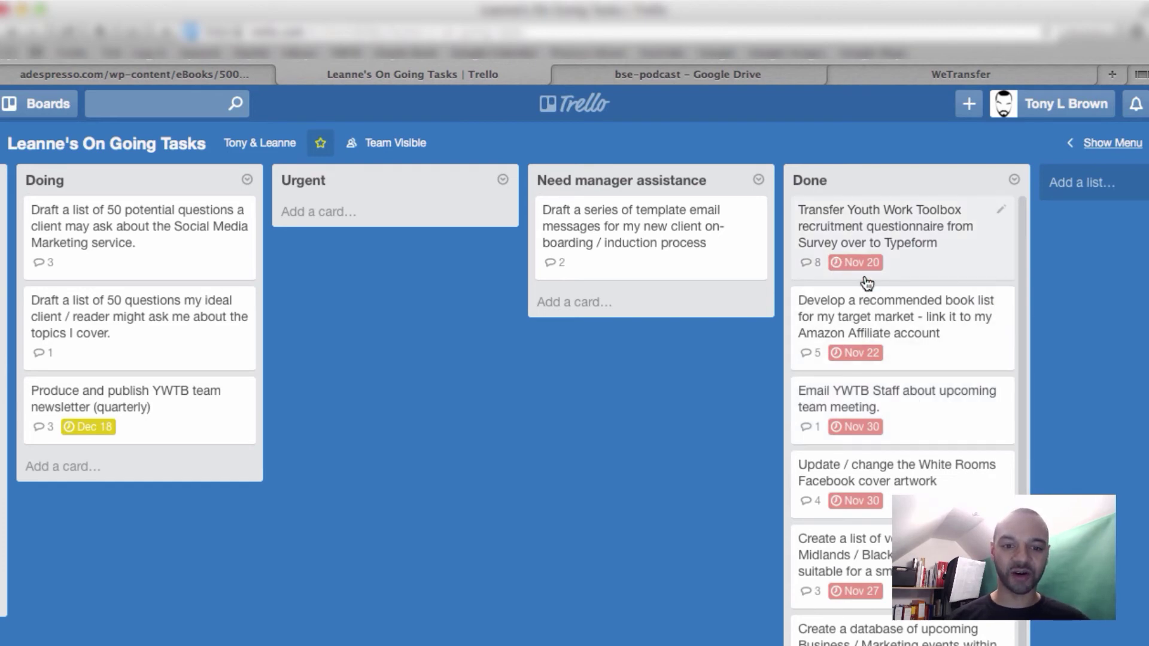
left_click_drag(938, 254, 814, 251)
left_click_drag(886, 306, 896, 225)
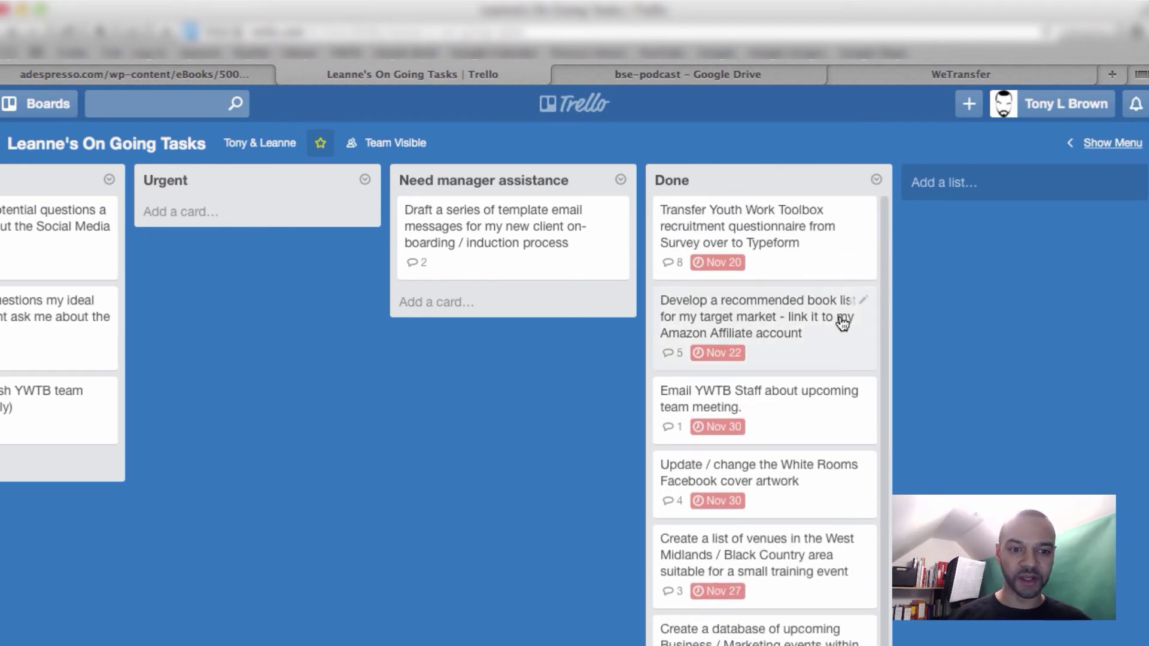
scroll(833, 394, "down", 3)
scroll(833, 394, "up", 5)
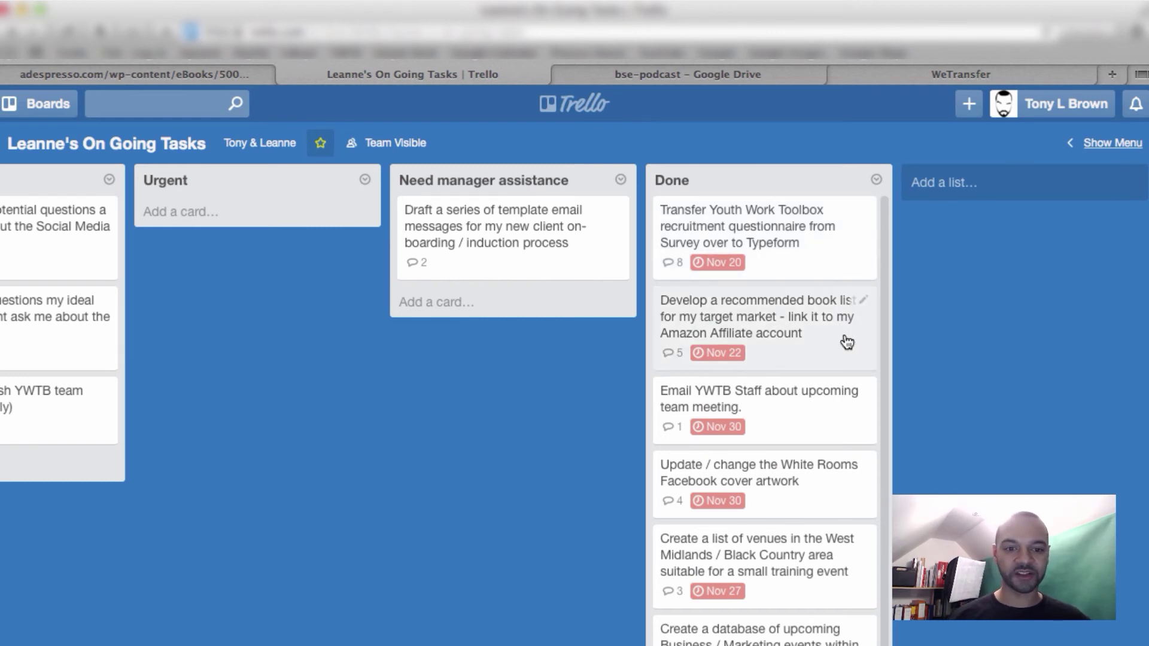
scroll(842, 371, "down", 4)
scroll(841, 373, "up", 4)
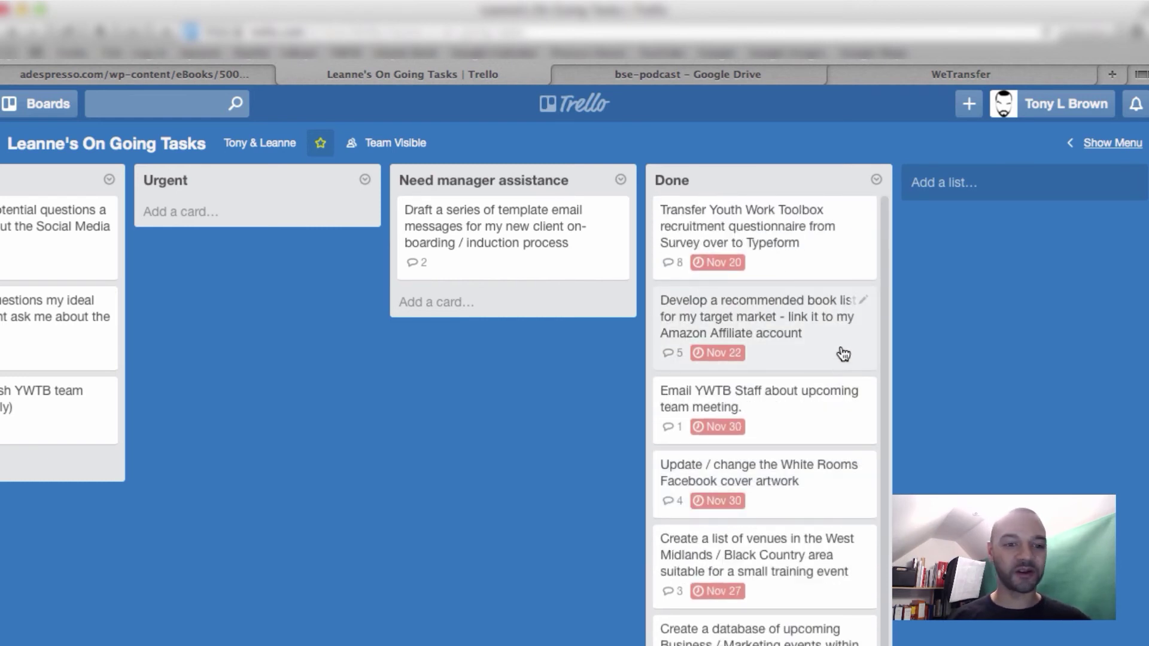
scroll(816, 359, "down", 4)
scroll(825, 445, "up", 4)
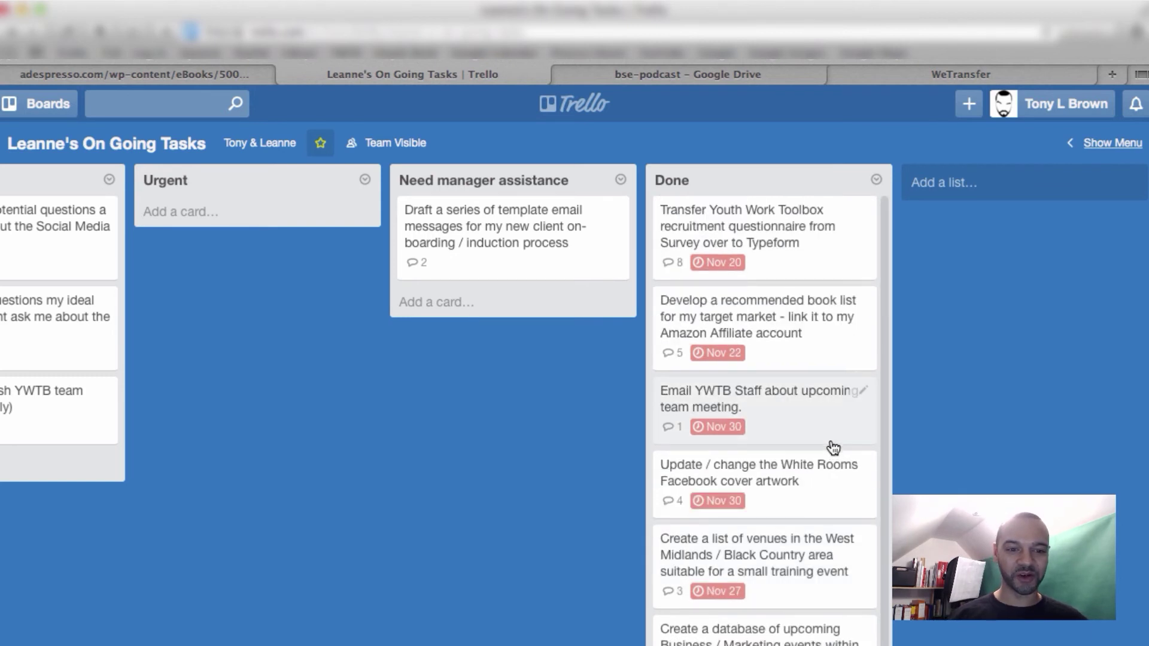
scroll(820, 445, "down", 1)
scroll(818, 444, "up", 1)
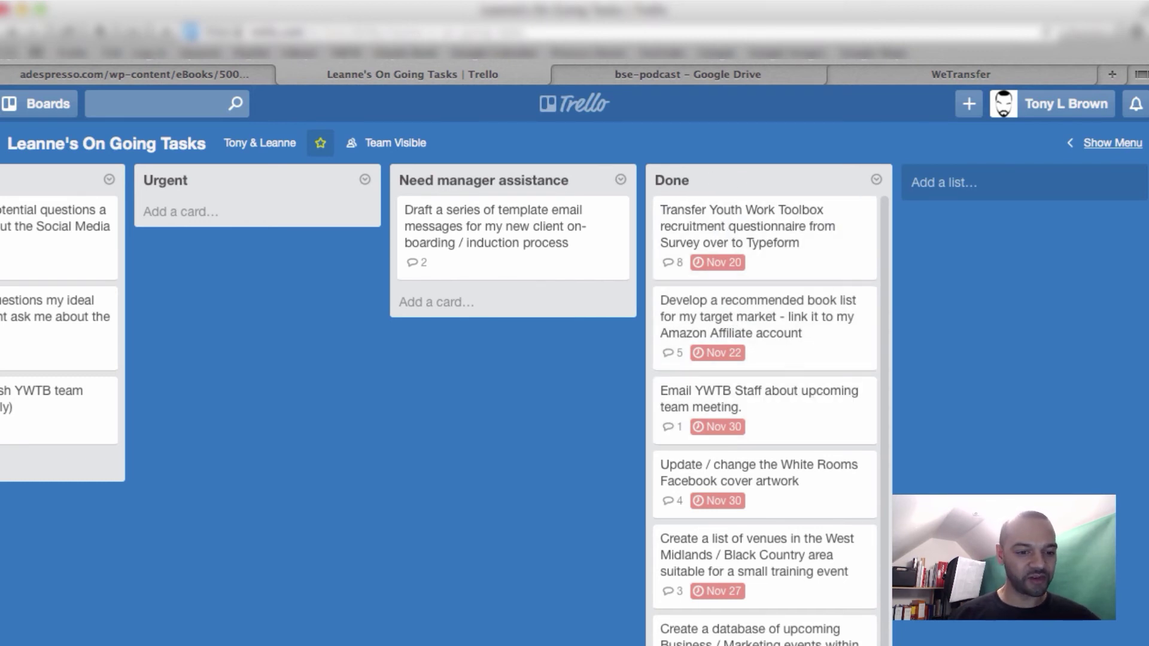
scroll(574, 407, "left", 10)
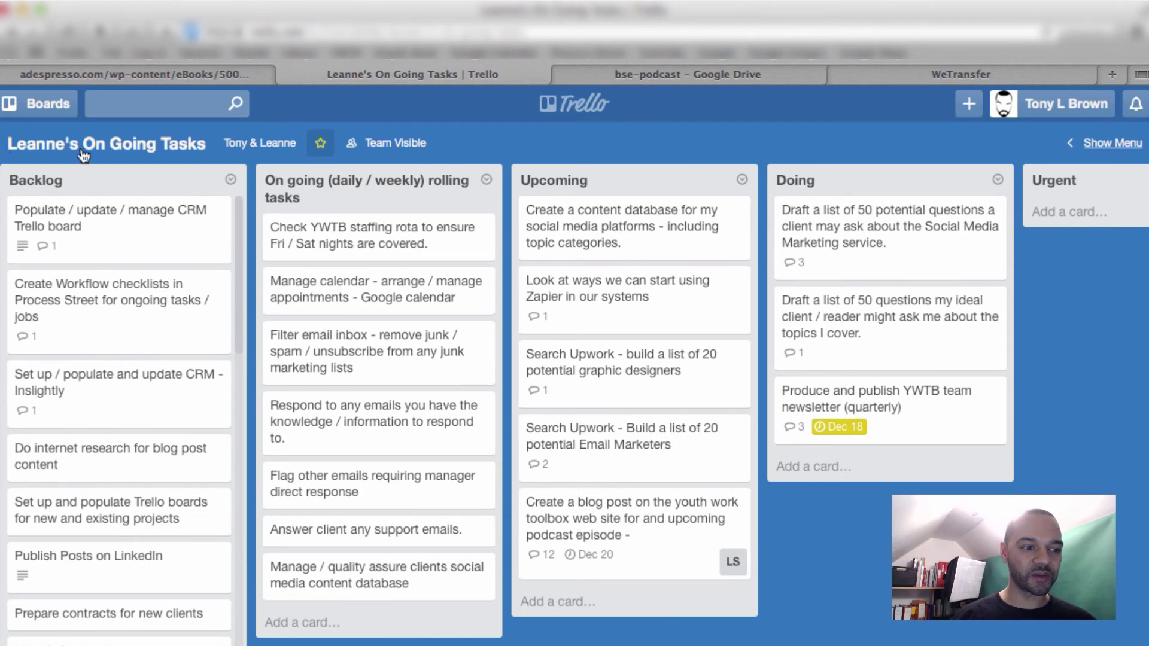
scroll(142, 428, "down", 10)
scroll(141, 429, "up", 10)
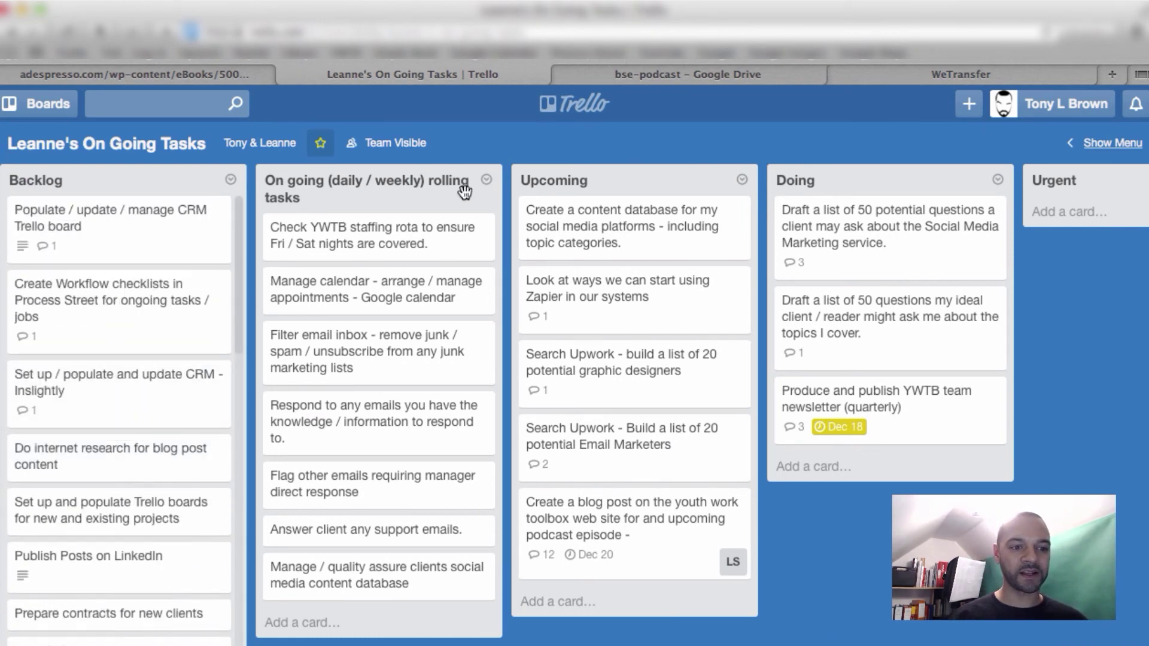
scroll(401, 538, "right", 5)
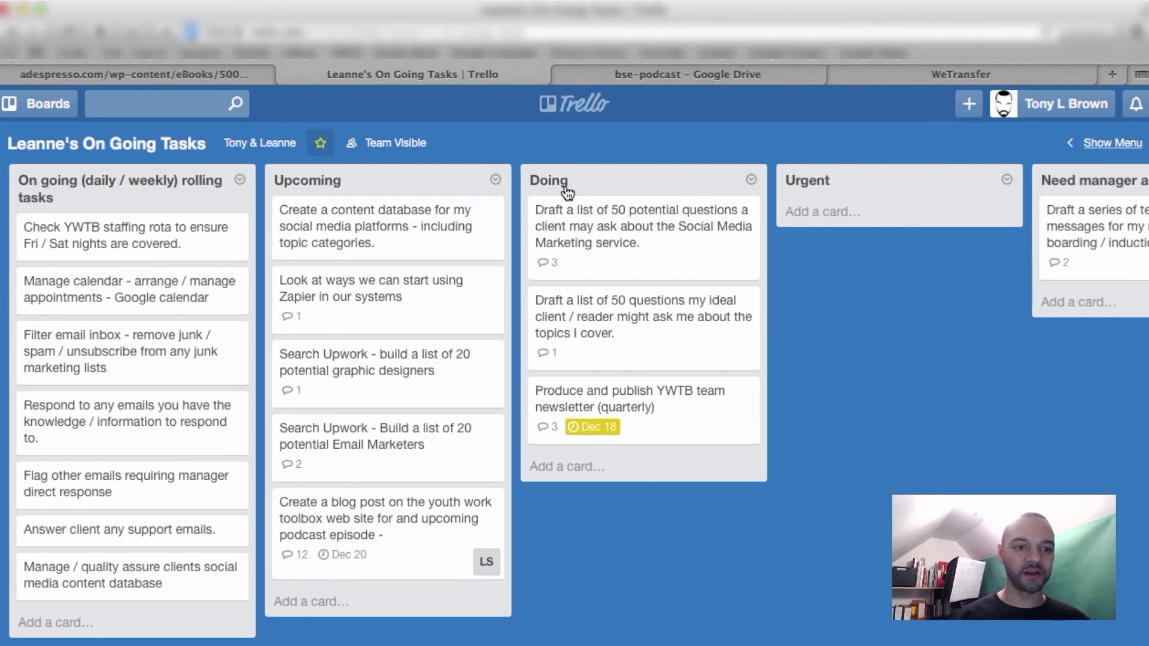
scroll(574, 405, "right", 15)
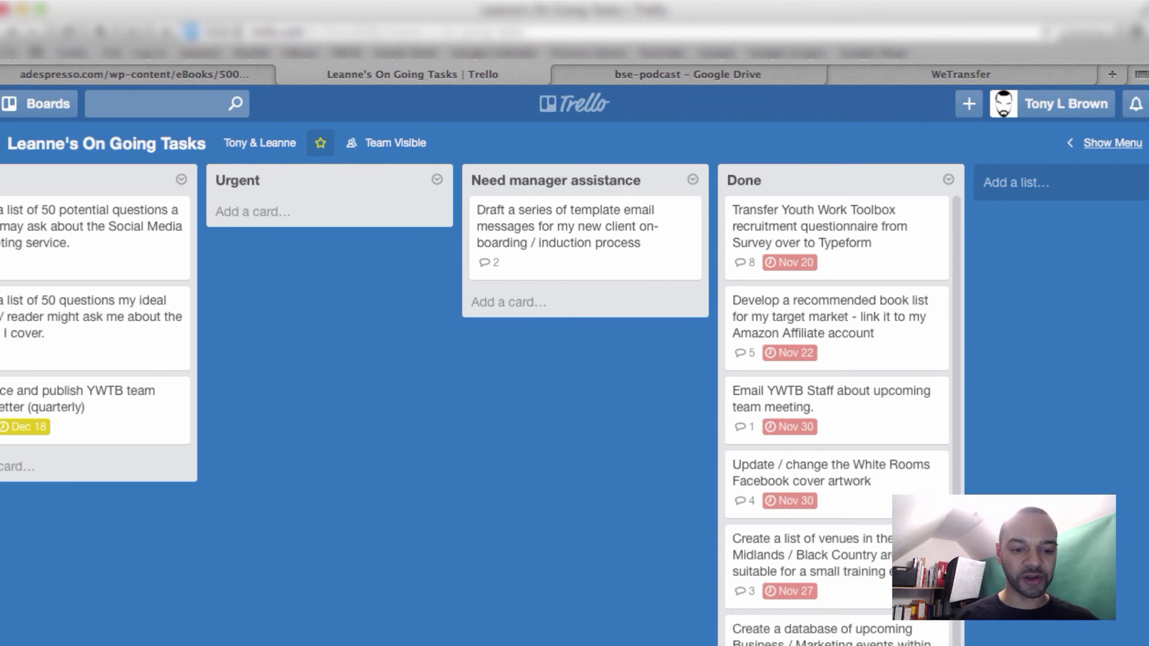
scroll(444, 473, "left", 9)
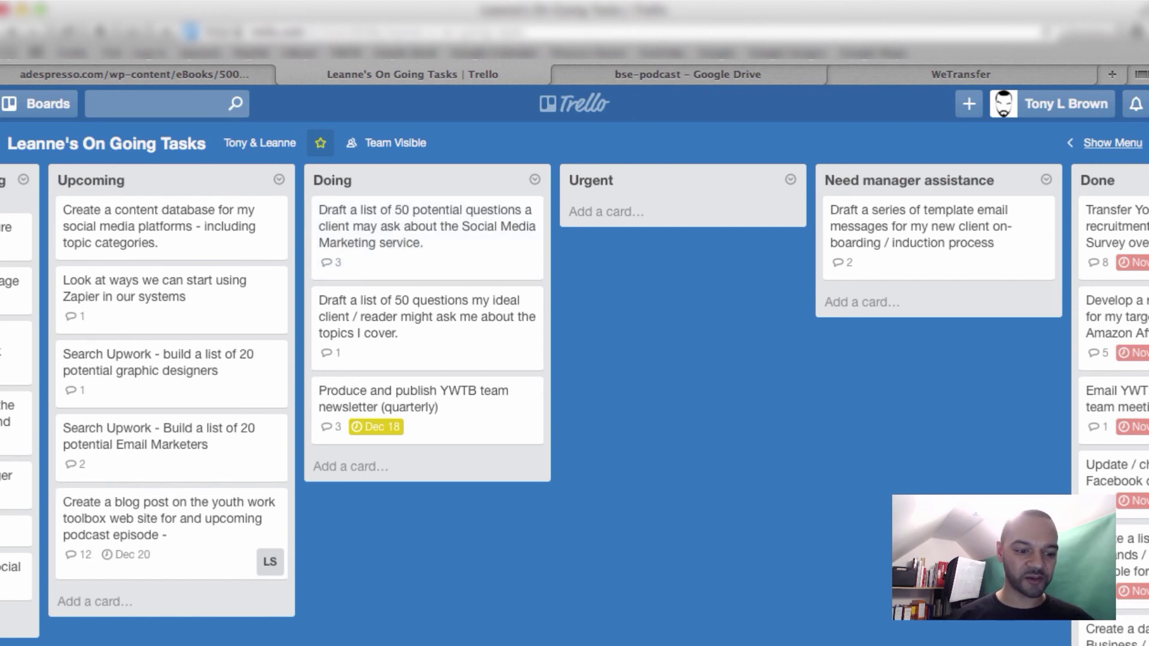
scroll(601, 440, "right", 7)
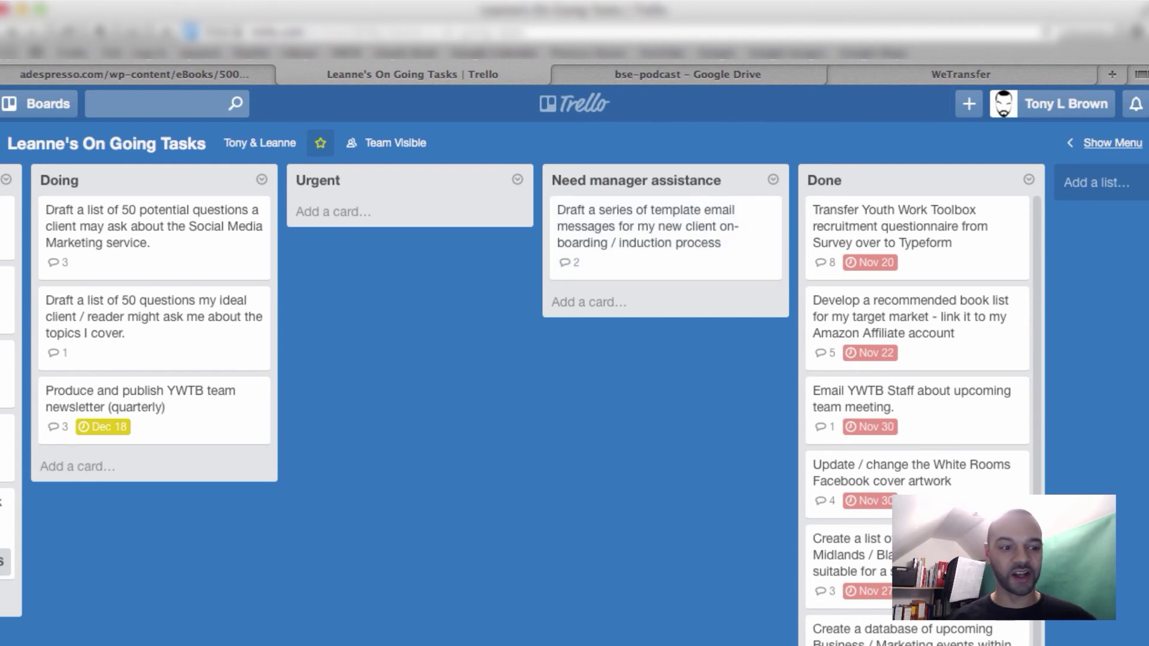
scroll(502, 203, "left", 4)
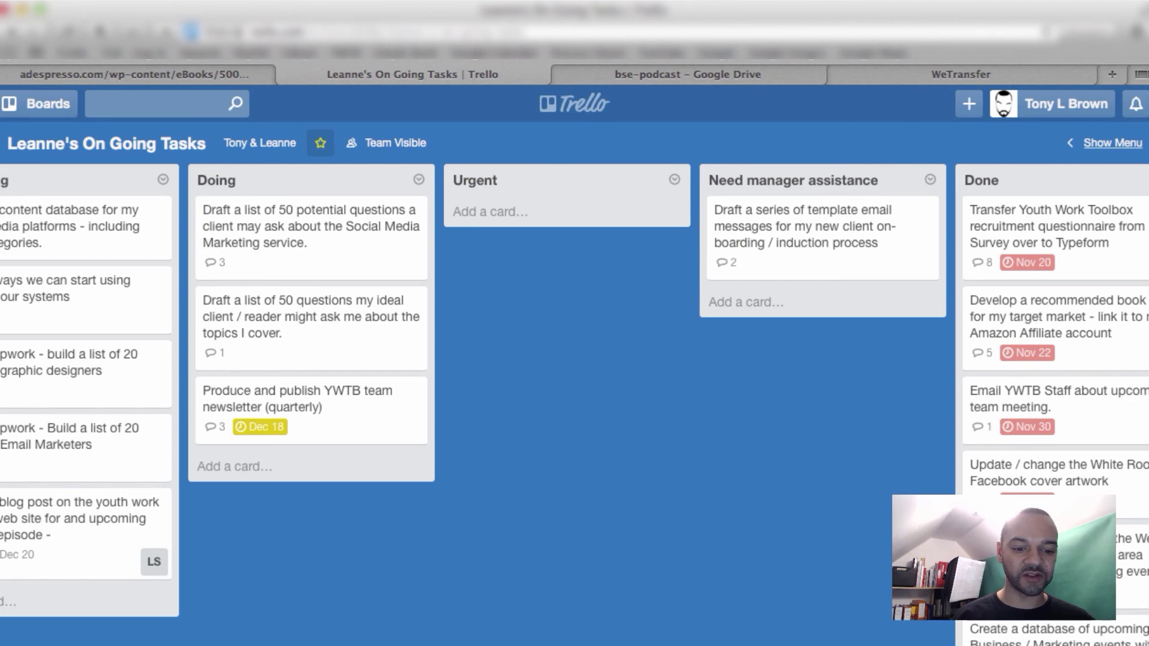
scroll(574, 389, "right", 8)
scroll(574, 389, "left", 15)
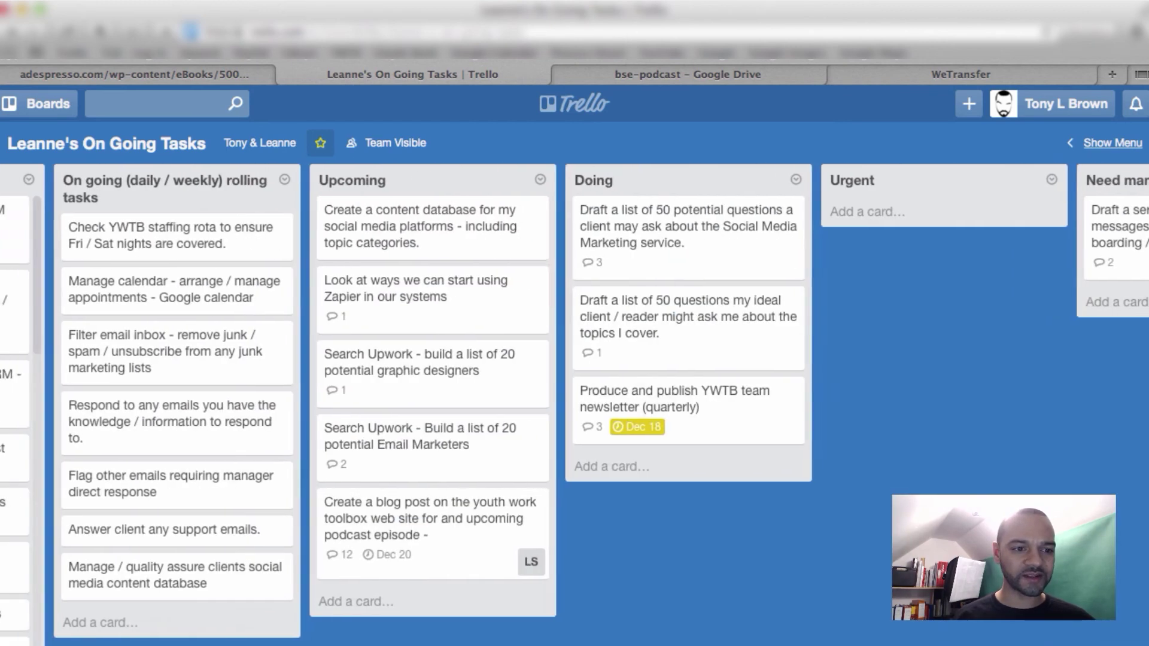
scroll(574, 388, "left", 4)
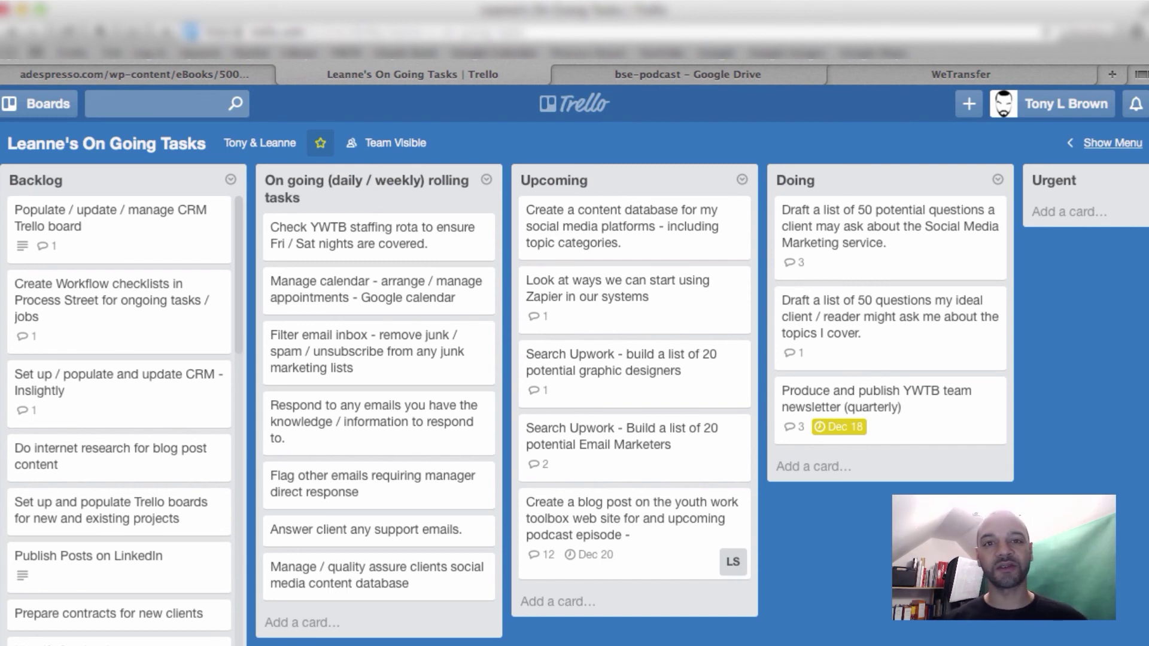
scroll(575, 389, "right", 5)
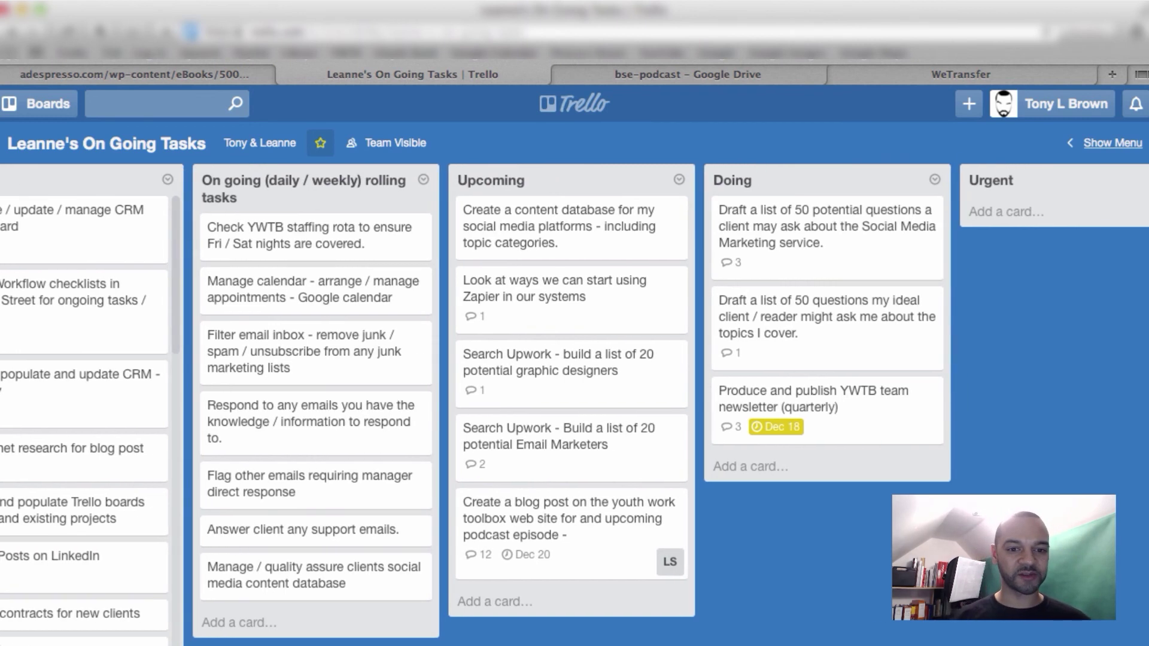
scroll(574, 405, "right", 7)
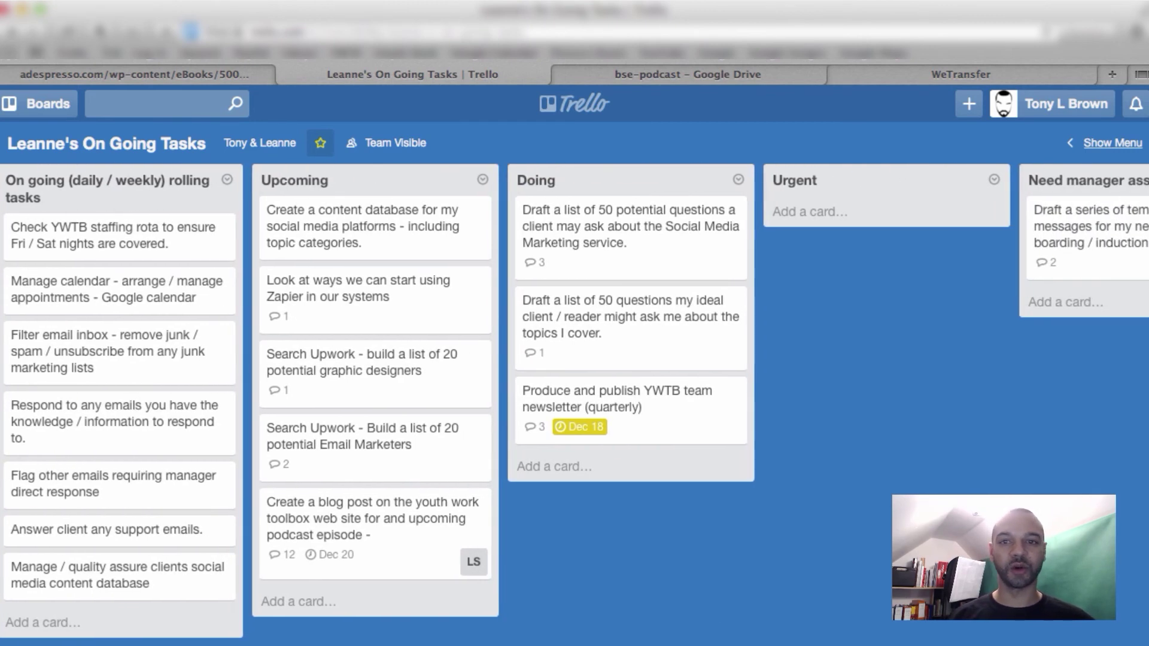
scroll(575, 404, "left", 12)
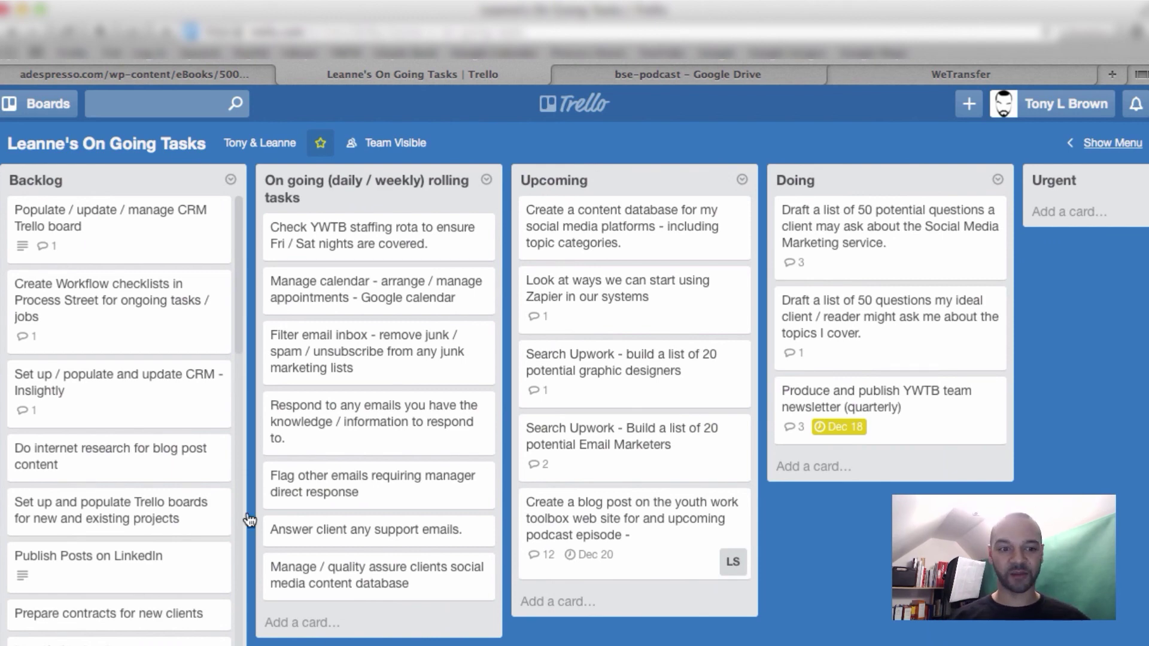
scroll(328, 441, "right", 9)
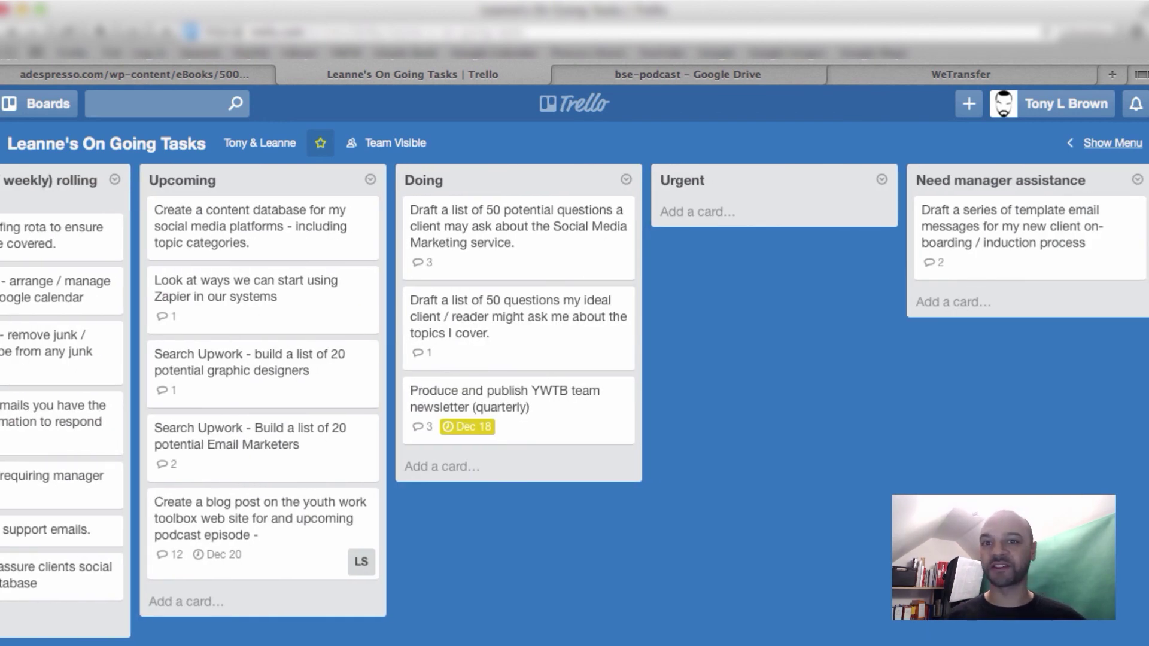
scroll(575, 405, "left", 9)
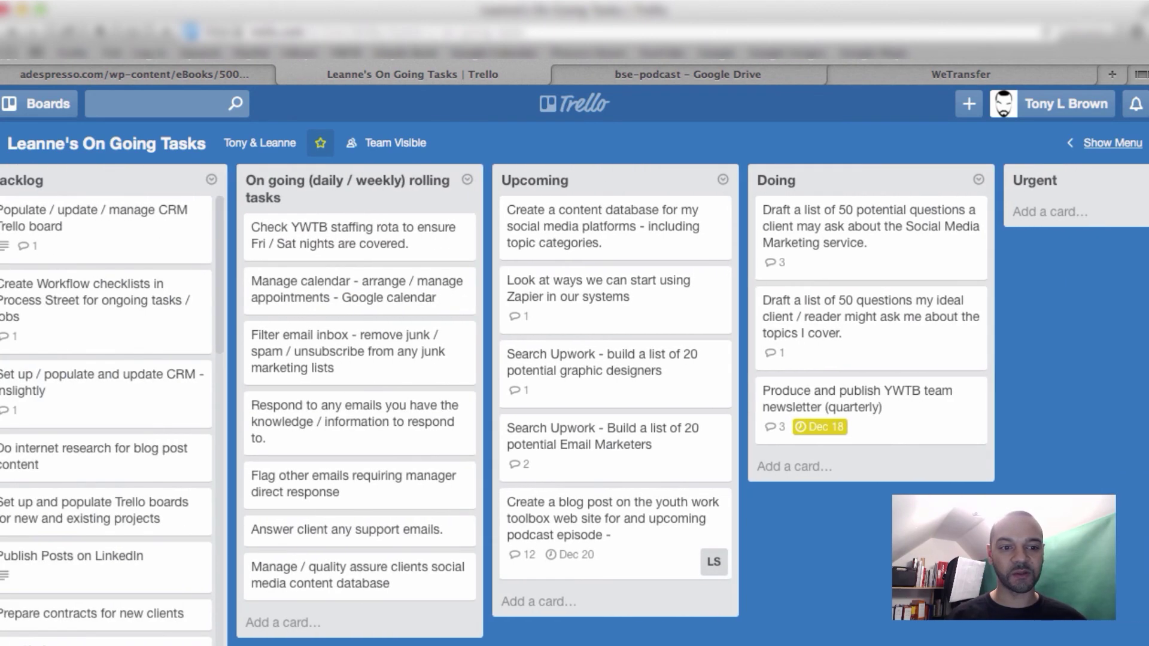